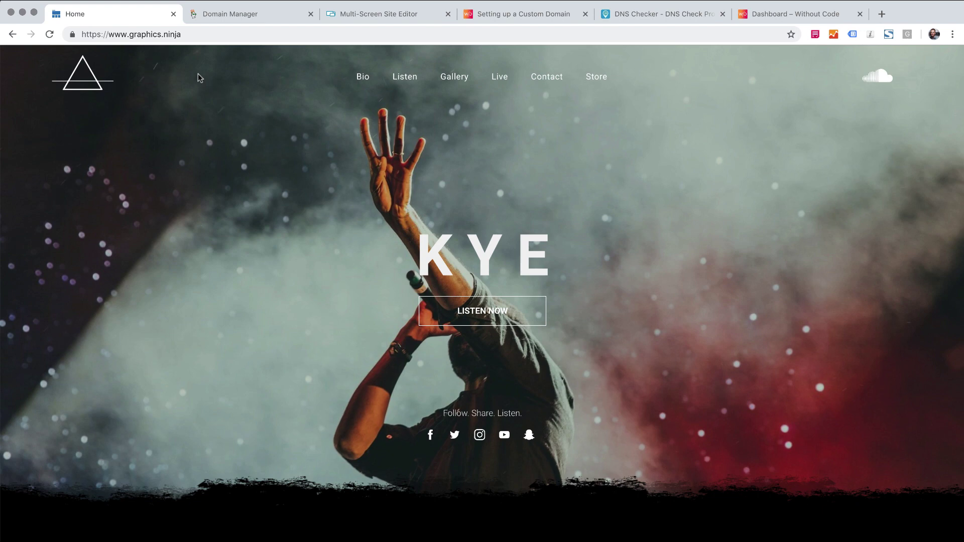
pyautogui.click(113, 34)
pyautogui.doubleClick(113, 34)
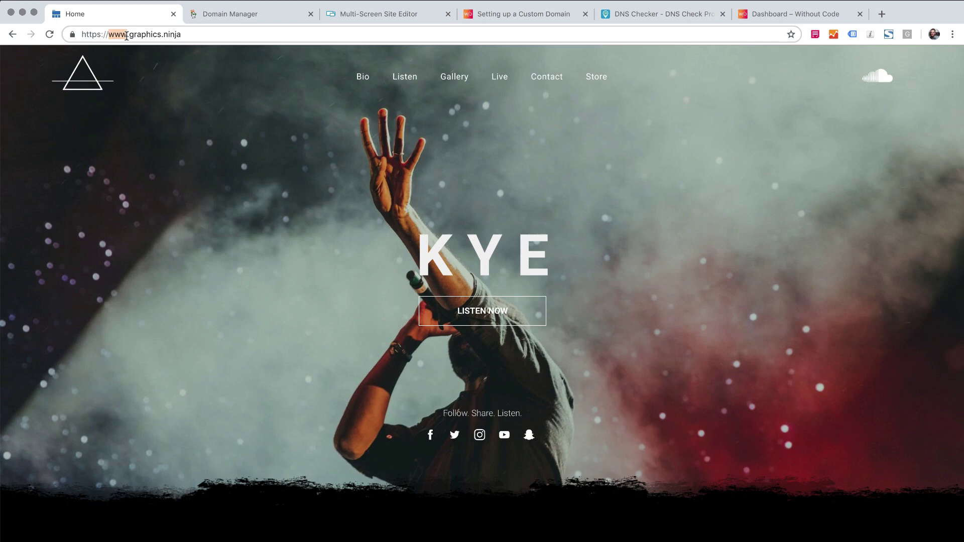
pyautogui.click(135, 56)
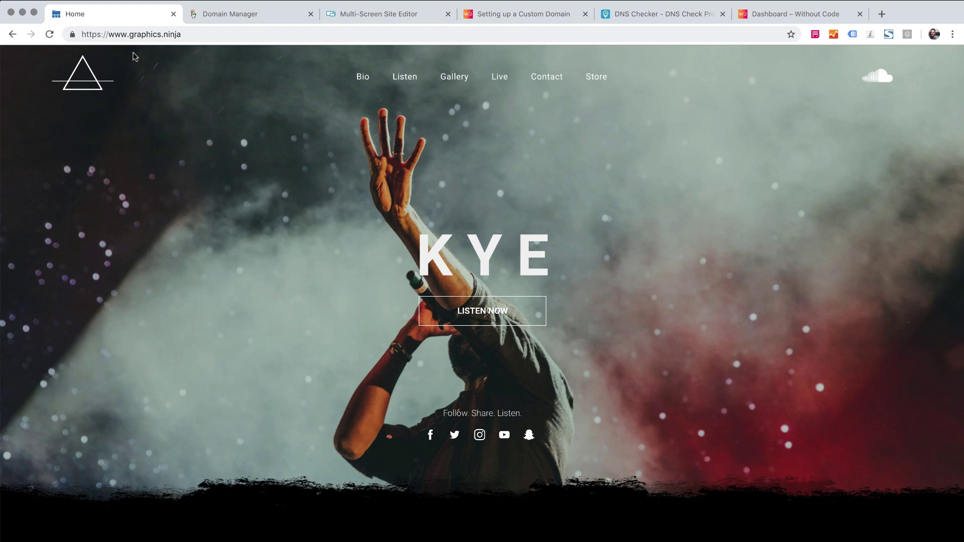
pyautogui.click(129, 36)
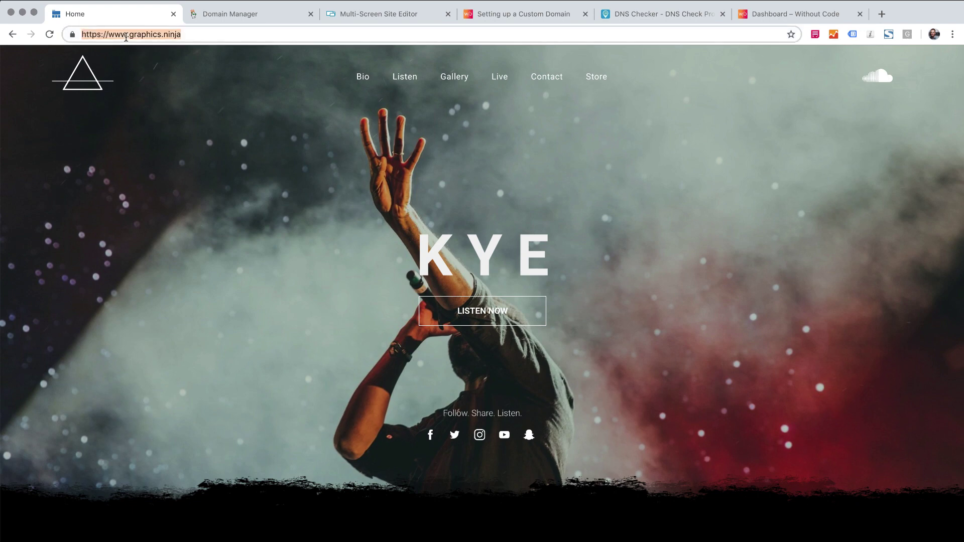
pyautogui.click(123, 36)
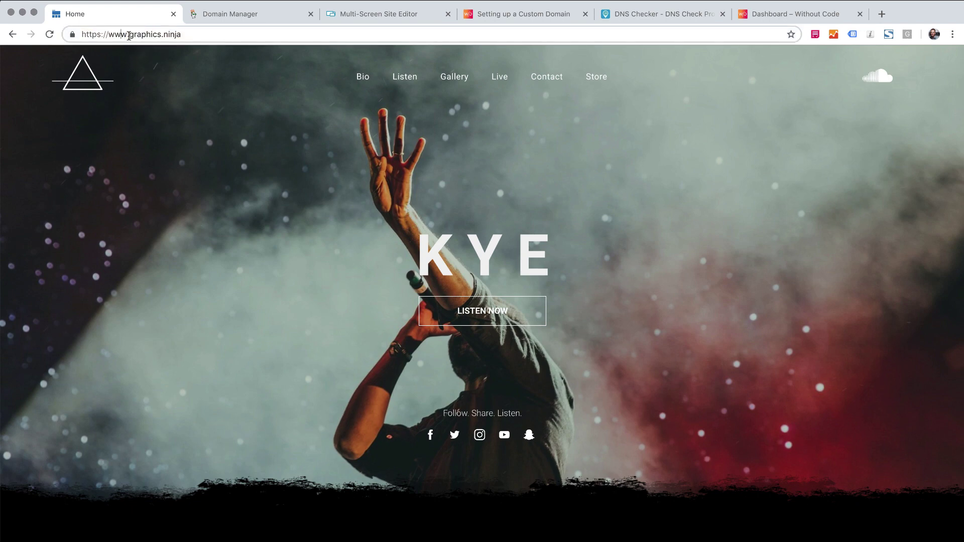
pyautogui.moveTo(129, 35); pyautogui.dragTo(110, 34)
pyautogui.press('BackSpace')
pyautogui.press('Return')
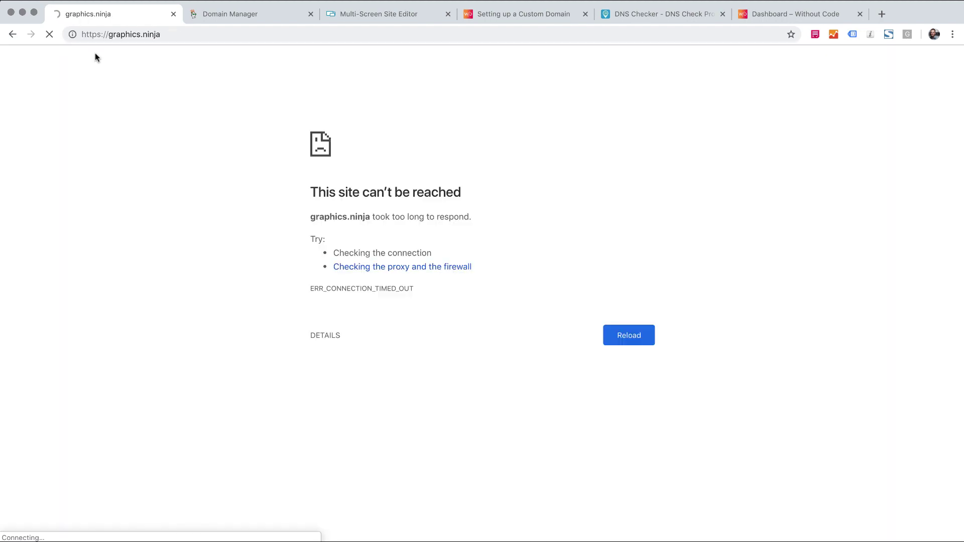
pyautogui.click(15, 34)
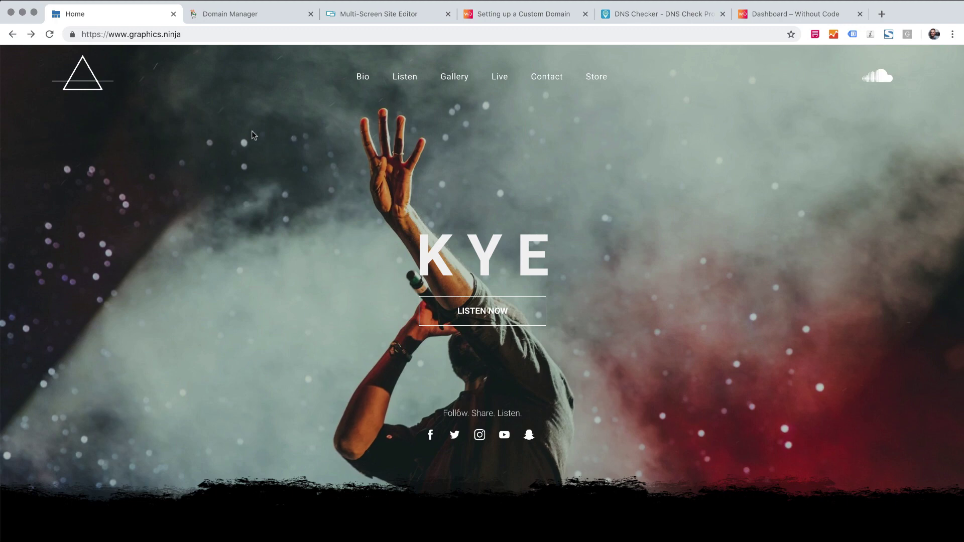
# Open graphics.ninja's DNS records and scroll down to the Forwarding setting
pyautogui.click(249, 19)
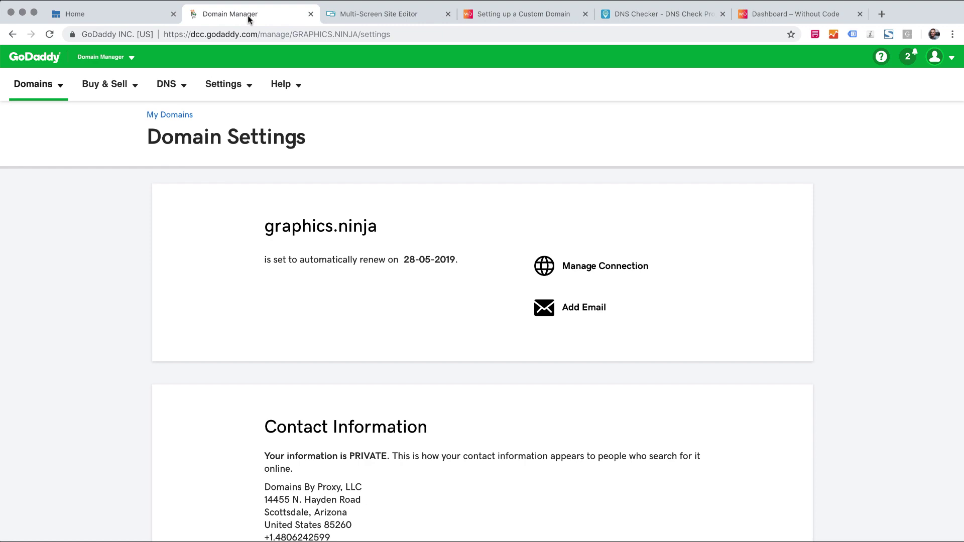
pyautogui.scroll(-9, 562, 210)
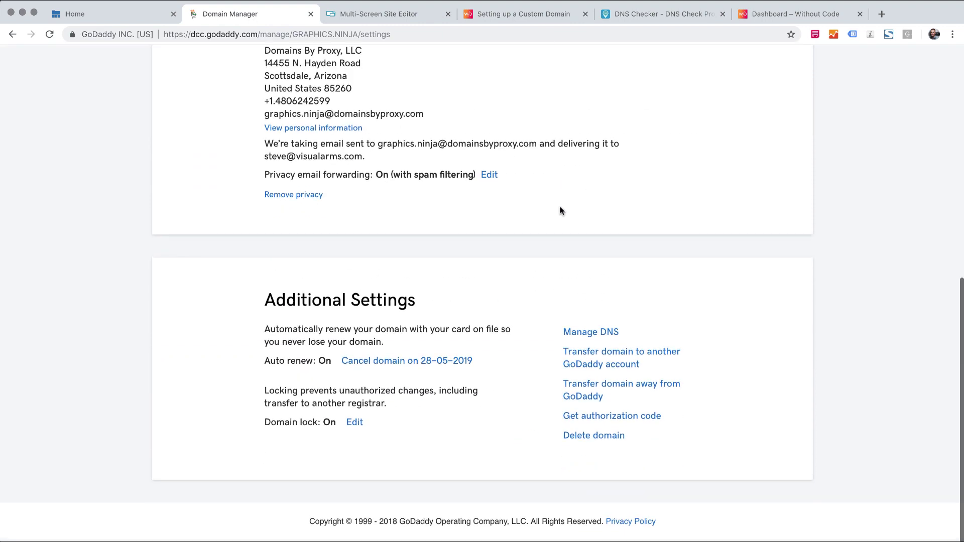
pyautogui.click(589, 335)
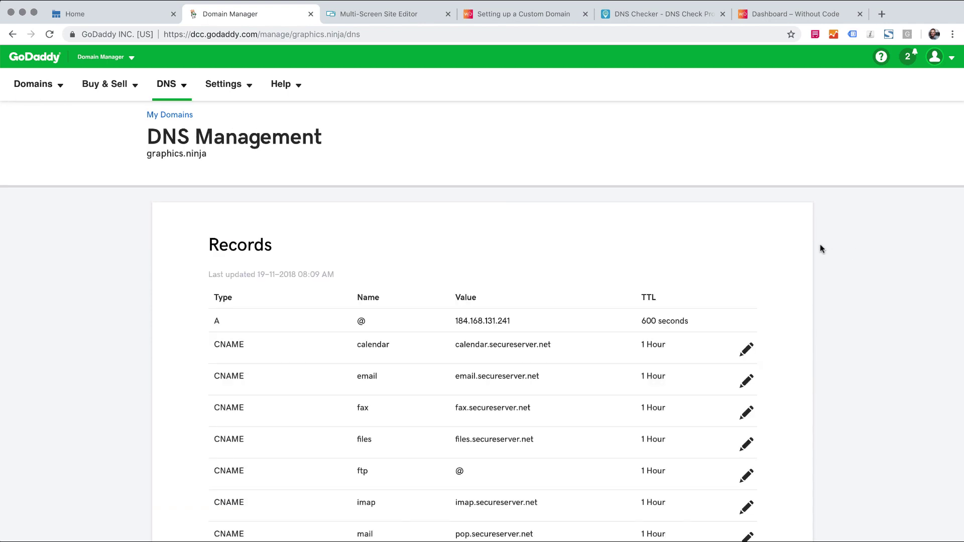
pyautogui.scroll(-4, 820, 244)
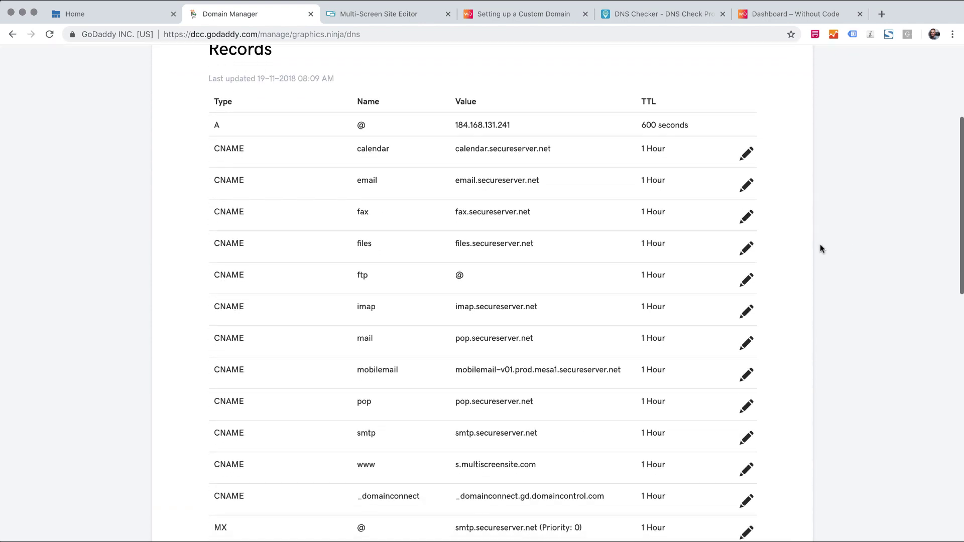
pyautogui.scroll(-2, 820, 244)
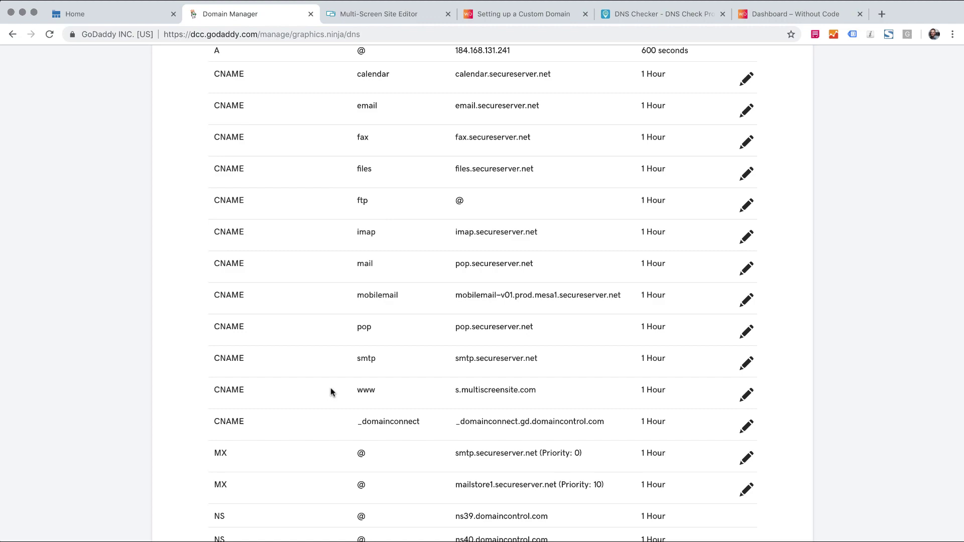
pyautogui.scroll(-10, 397, 389)
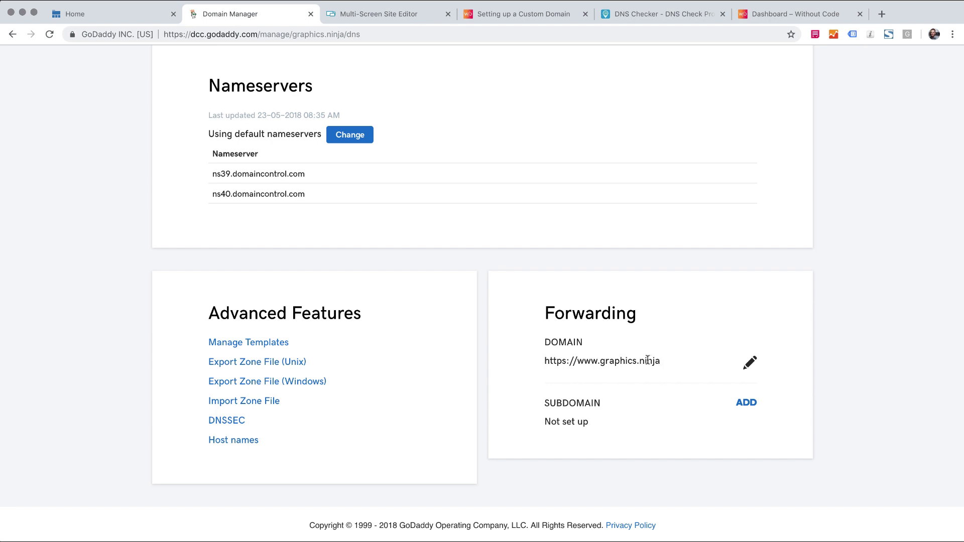
# Scroll the custom domain guide to the host @ A records for 35.172.94.1 and 100.24.208.97
pyautogui.click(524, 15)
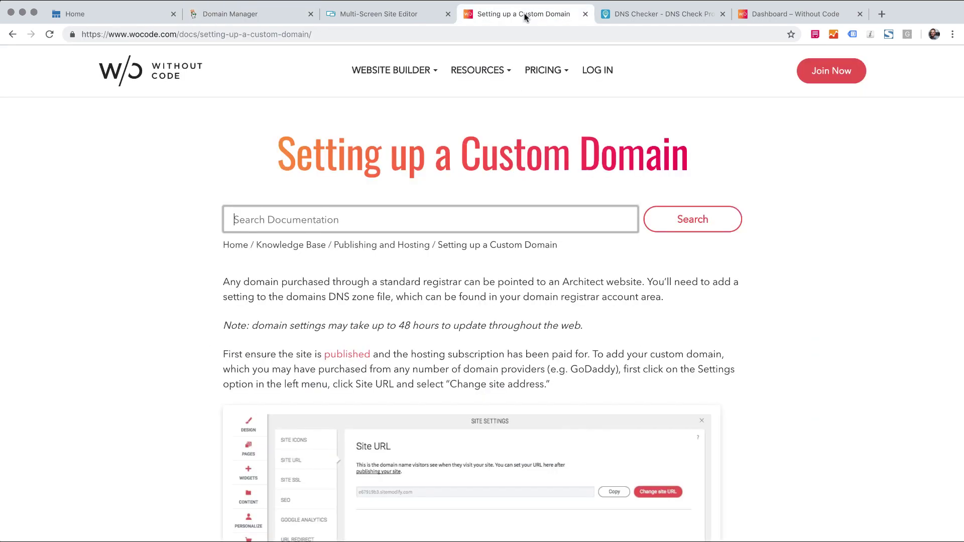
pyautogui.scroll(-15, 555, 173)
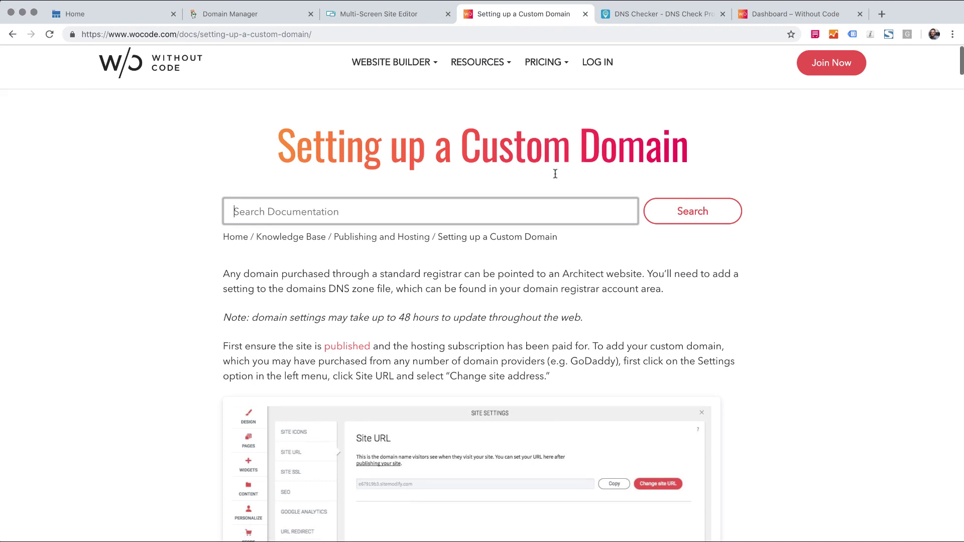
pyautogui.scroll(-5, 556, 173)
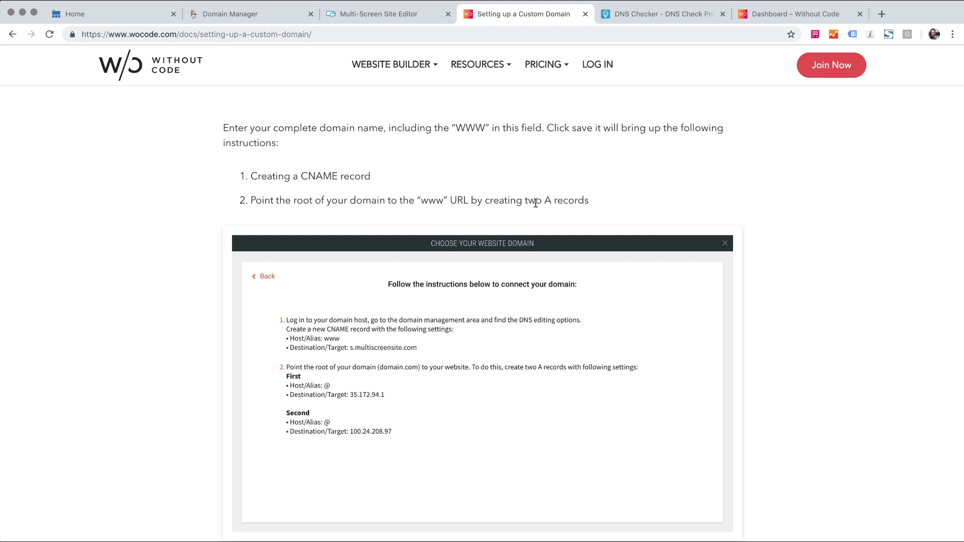
pyautogui.scroll(-2, 535, 204)
pyautogui.scroll(-5, 376, 332)
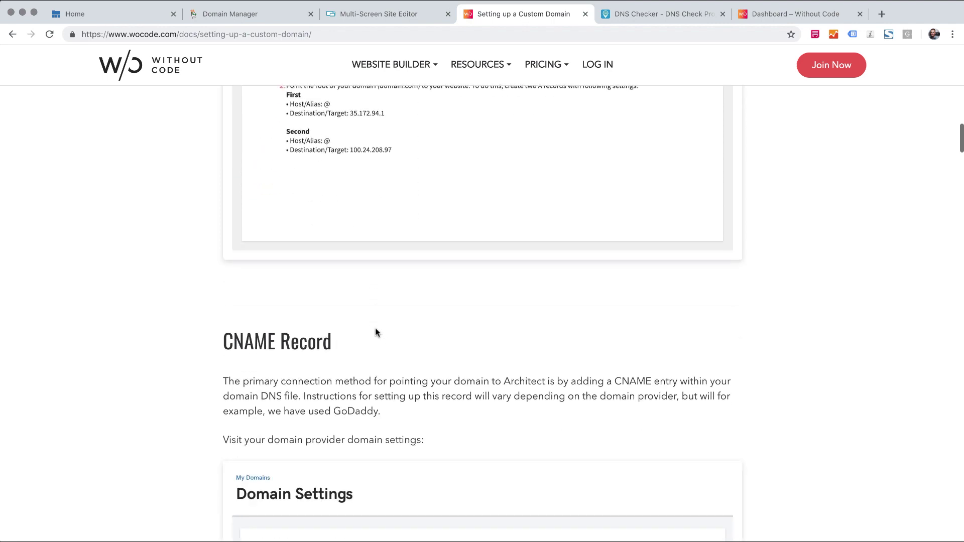
pyautogui.scroll(-20, 376, 333)
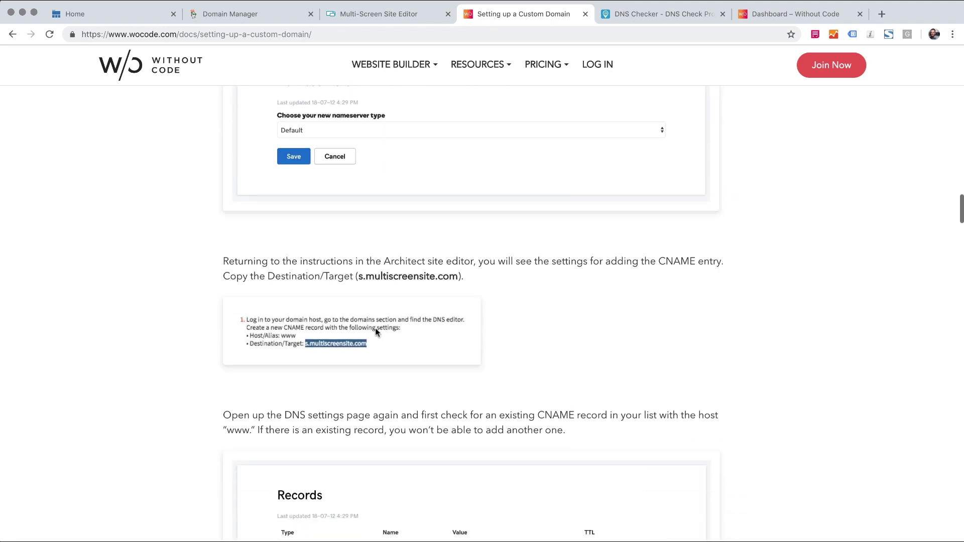
pyautogui.scroll(-20, 376, 332)
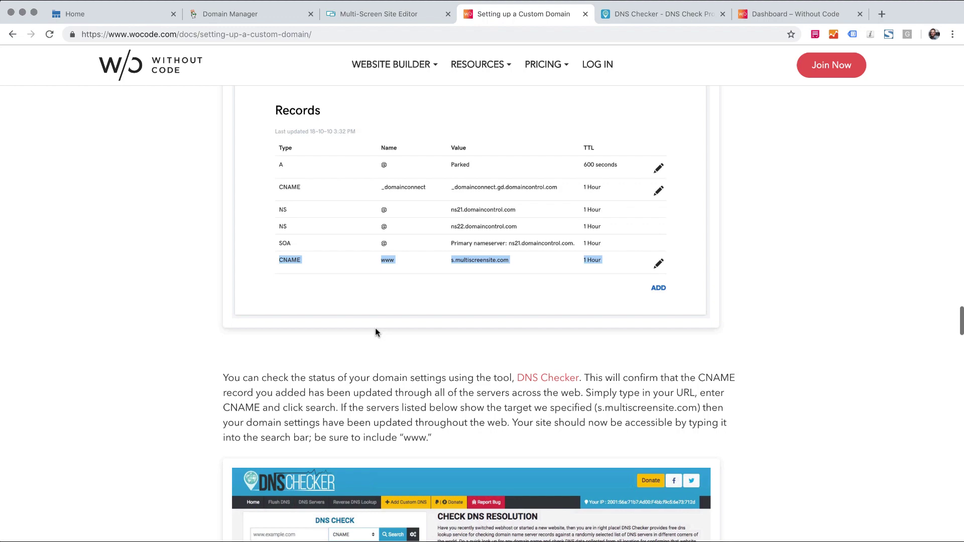
pyautogui.scroll(-20, 376, 332)
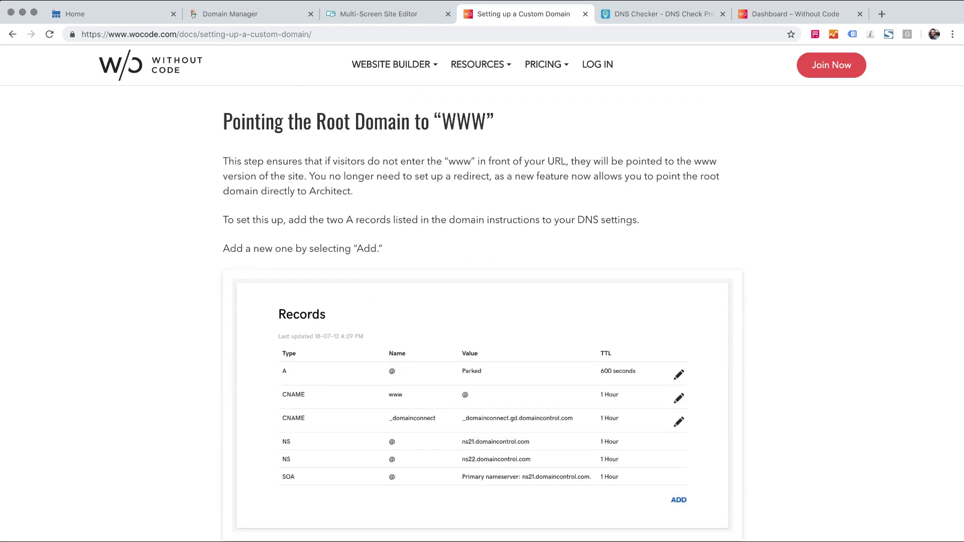
pyautogui.scroll(-8, 358, 228)
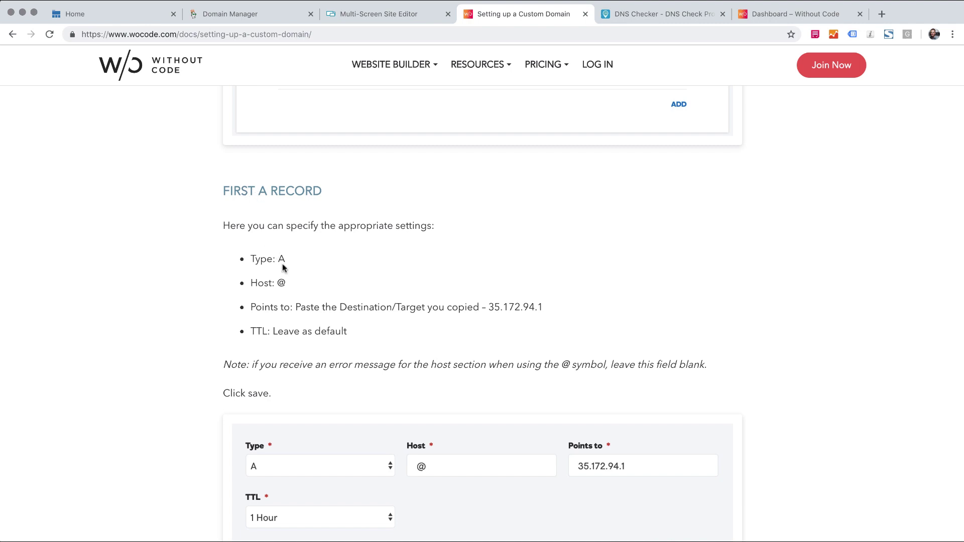
pyautogui.doubleClick(282, 284)
pyautogui.scroll(-7, 543, 308)
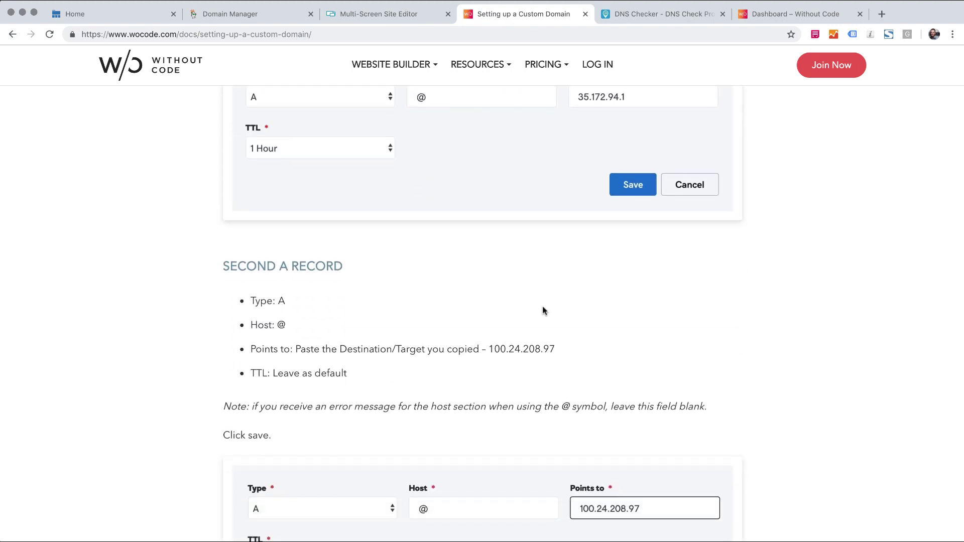
pyautogui.click(240, 11)
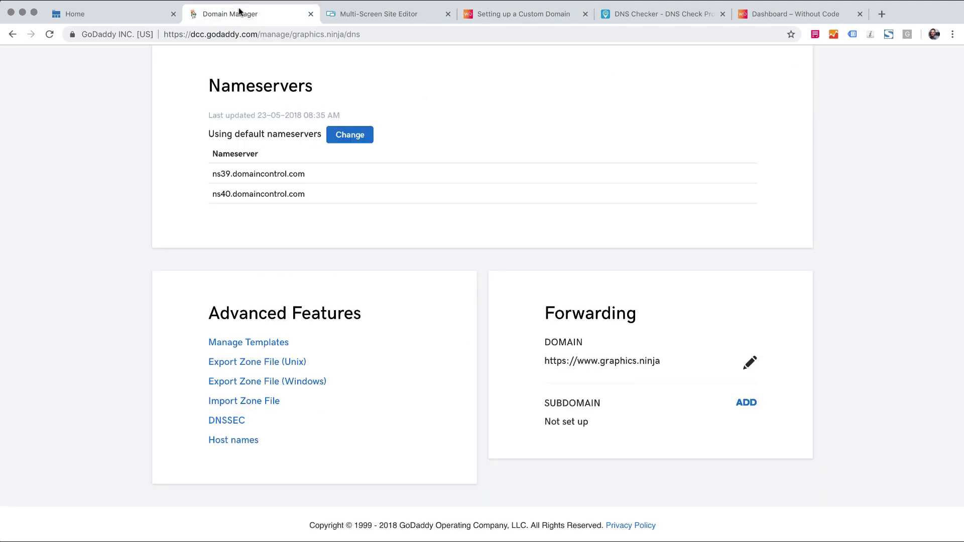
pyautogui.scroll(15, 522, 313)
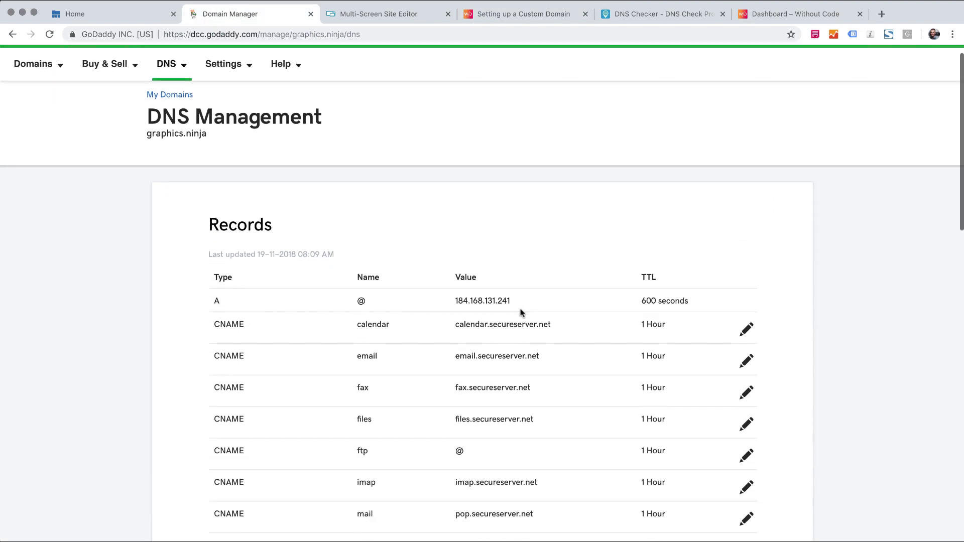
pyautogui.scroll(-2, 520, 312)
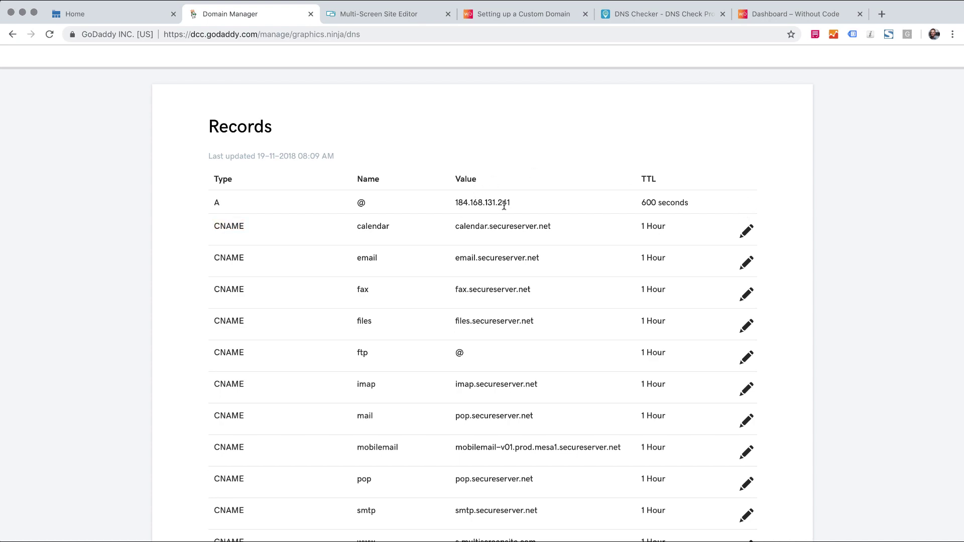
pyautogui.scroll(-15, 504, 205)
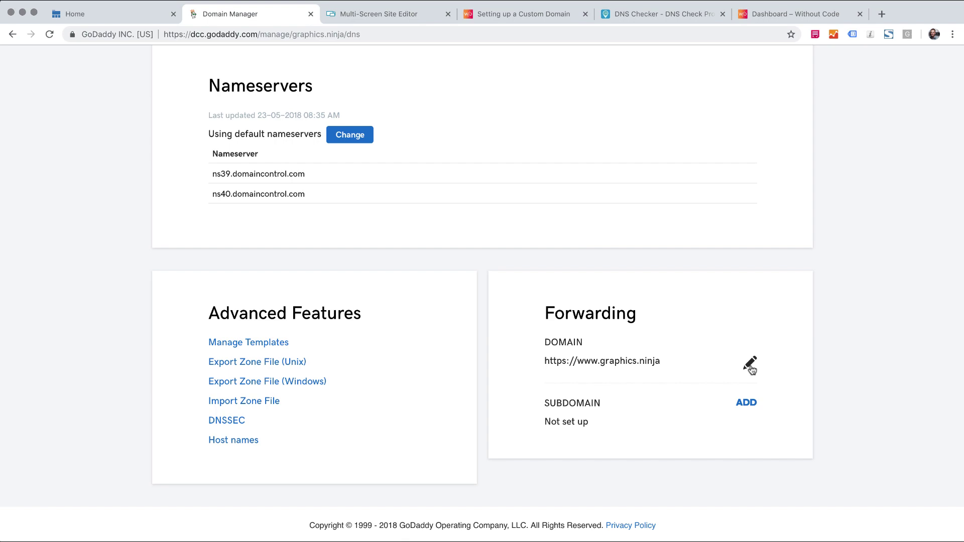
pyautogui.scroll(15, 750, 369)
pyautogui.scroll(-5, 749, 308)
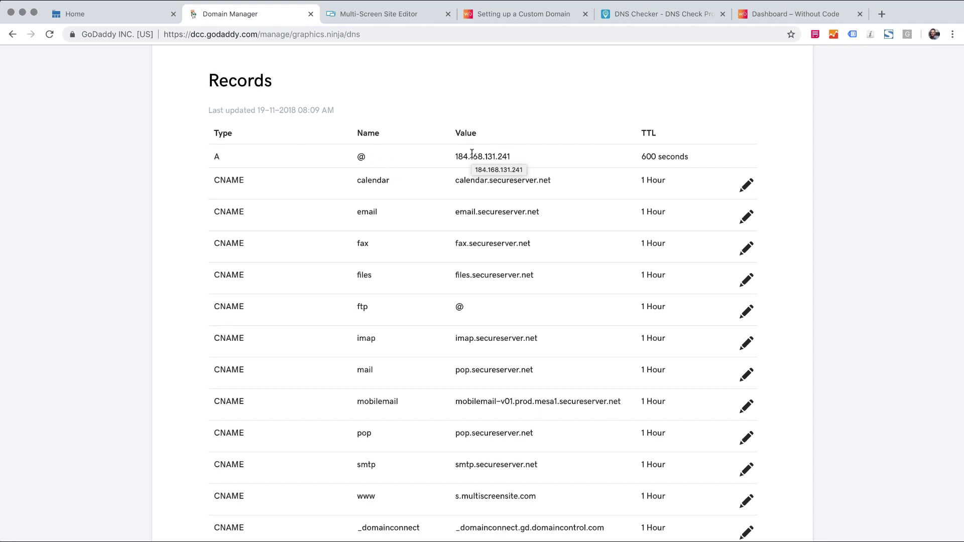
pyautogui.scroll(-15, 472, 153)
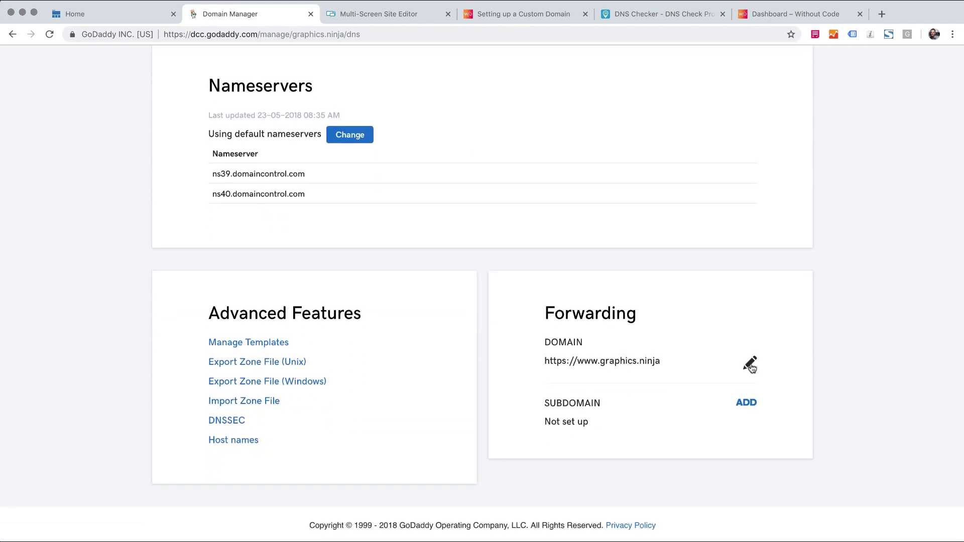
pyautogui.click(750, 363)
pyautogui.click(733, 379)
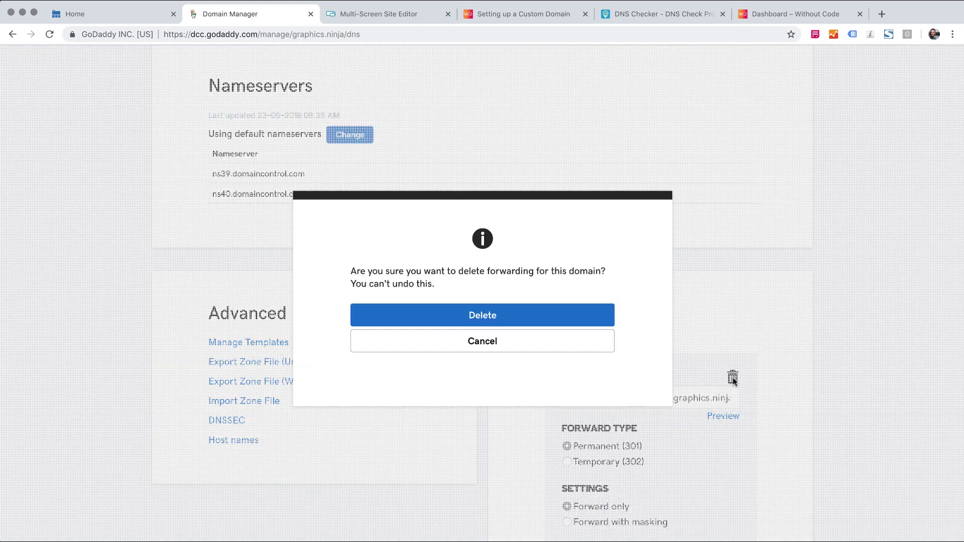
pyautogui.click(494, 316)
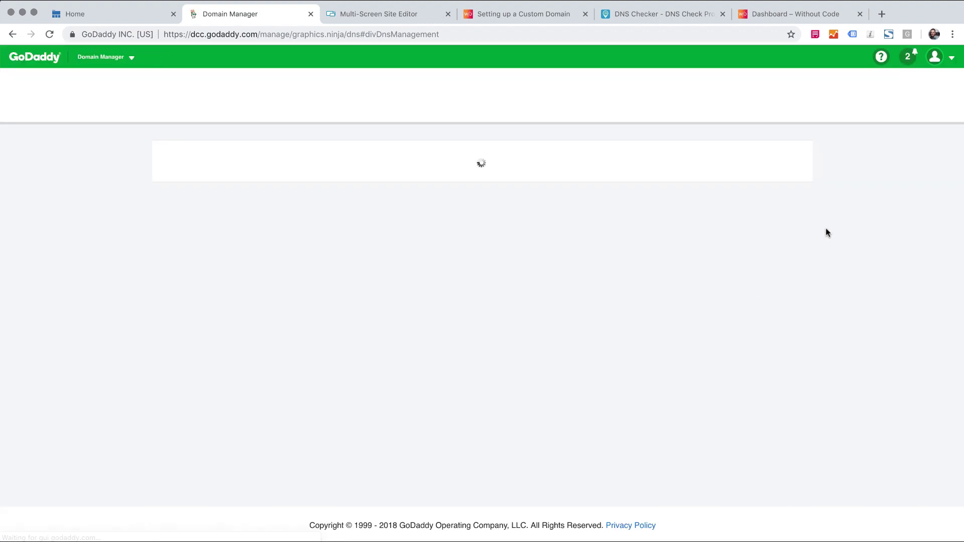
# Delete the parked root A record (host @)
pyautogui.scroll(-3, 827, 232)
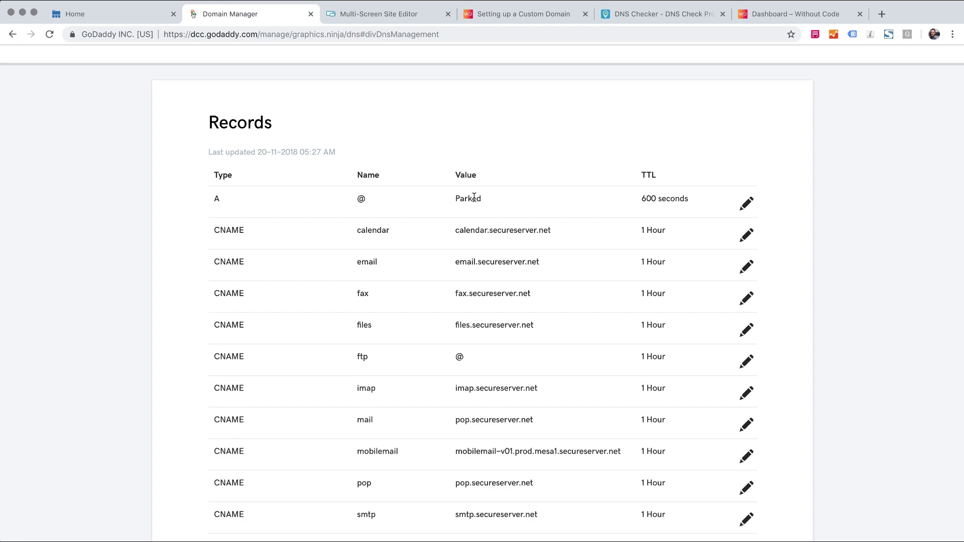
pyautogui.click(746, 204)
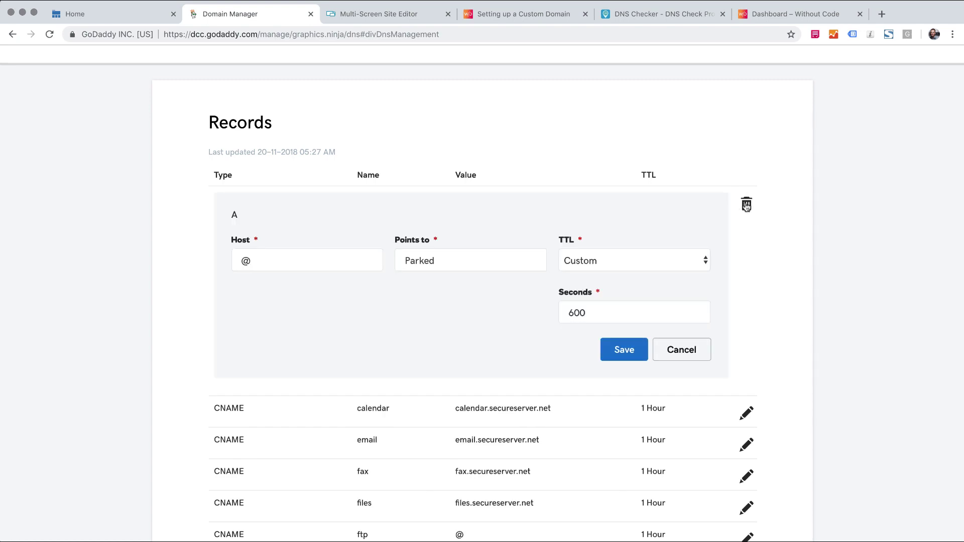
pyautogui.click(746, 205)
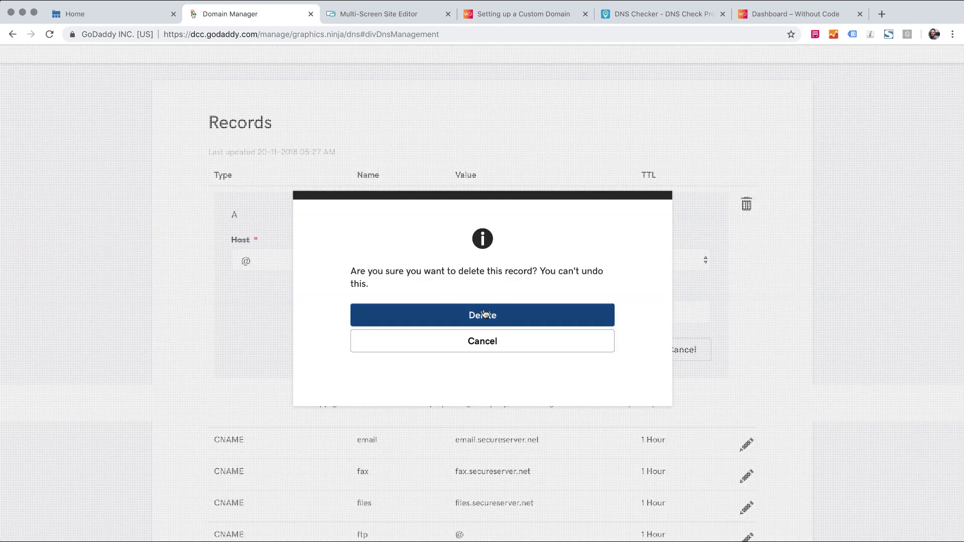
pyautogui.click(485, 314)
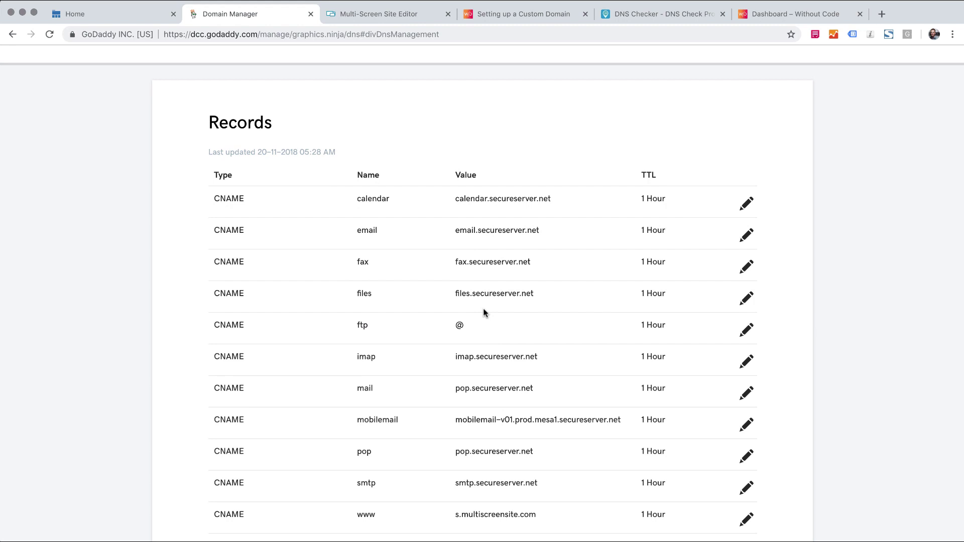
pyautogui.scroll(-5, 484, 314)
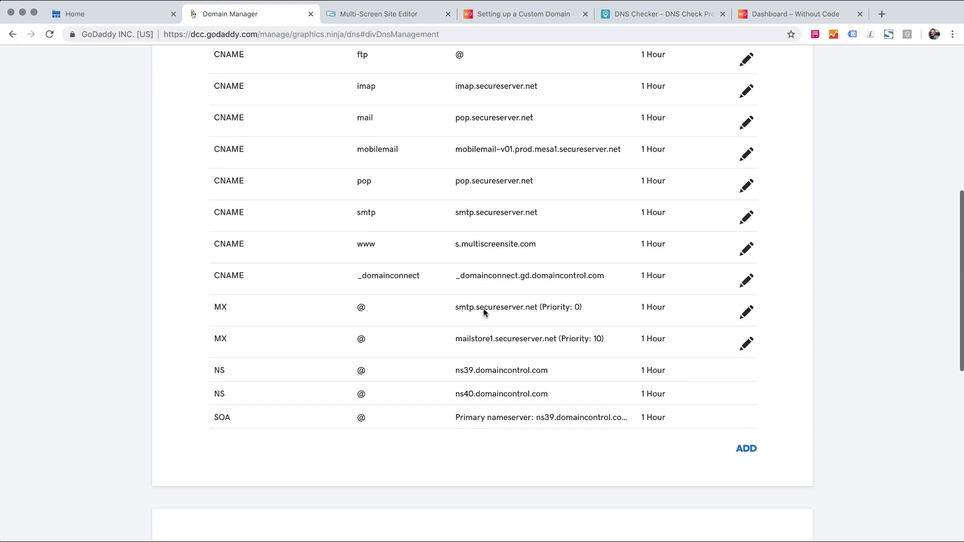
# Add an A record with host @ pointing to 35.172.94.1, pasted from the guide
pyautogui.click(748, 435)
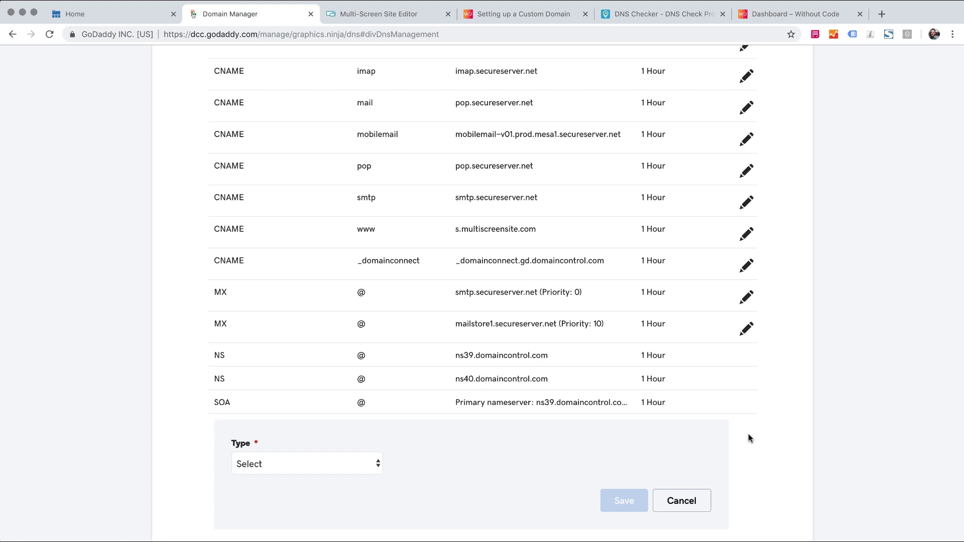
pyautogui.scroll(-3, 742, 405)
pyautogui.click(325, 328)
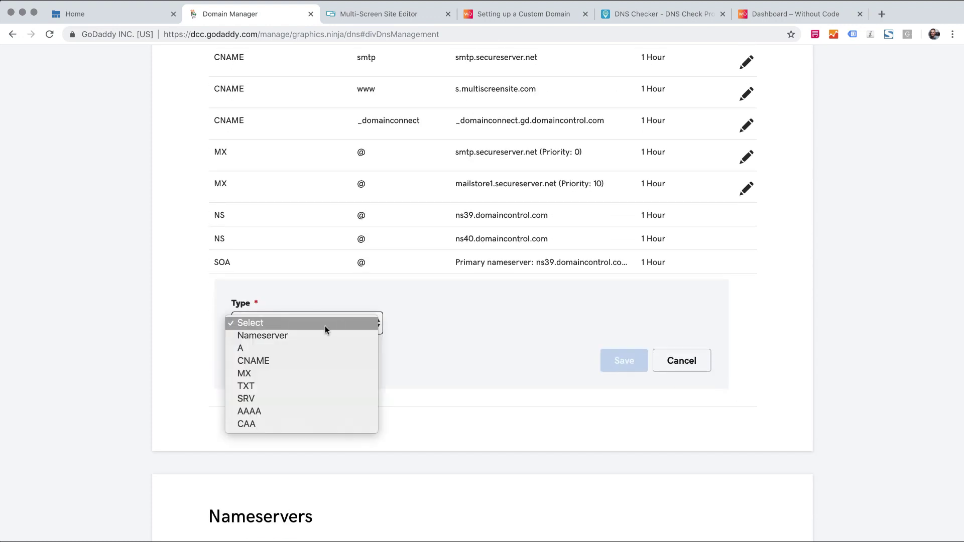
pyautogui.click(294, 348)
pyautogui.click(444, 322)
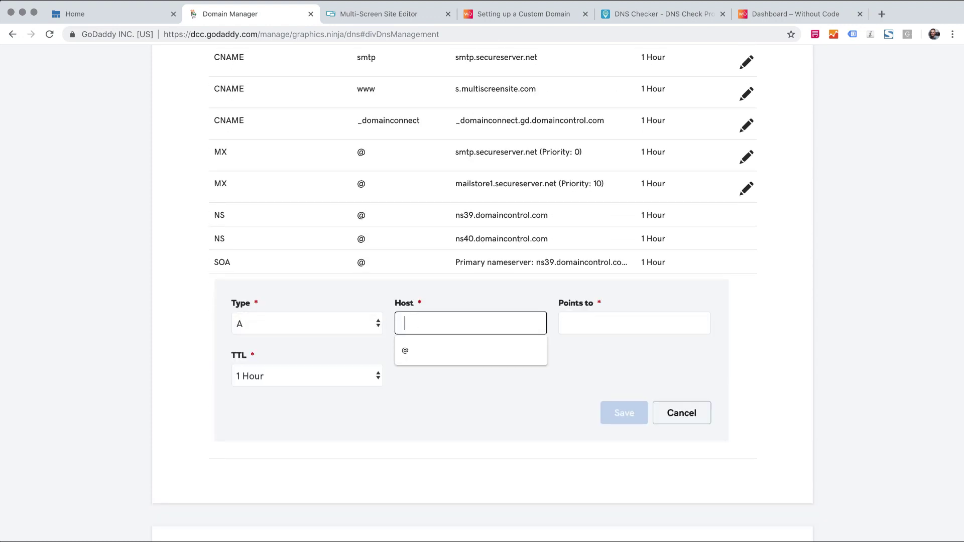
pyautogui.write('@')
pyautogui.click(478, 15)
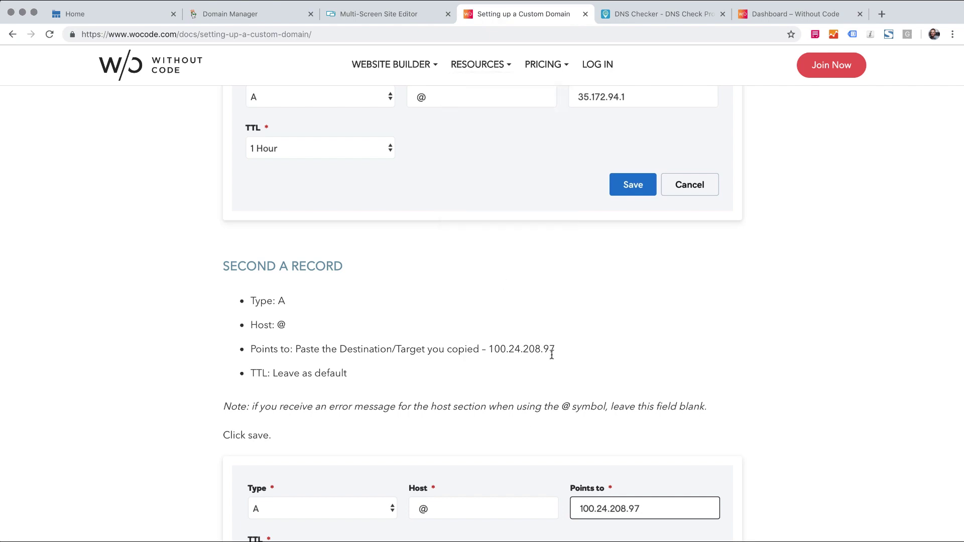
pyautogui.scroll(8, 548, 343)
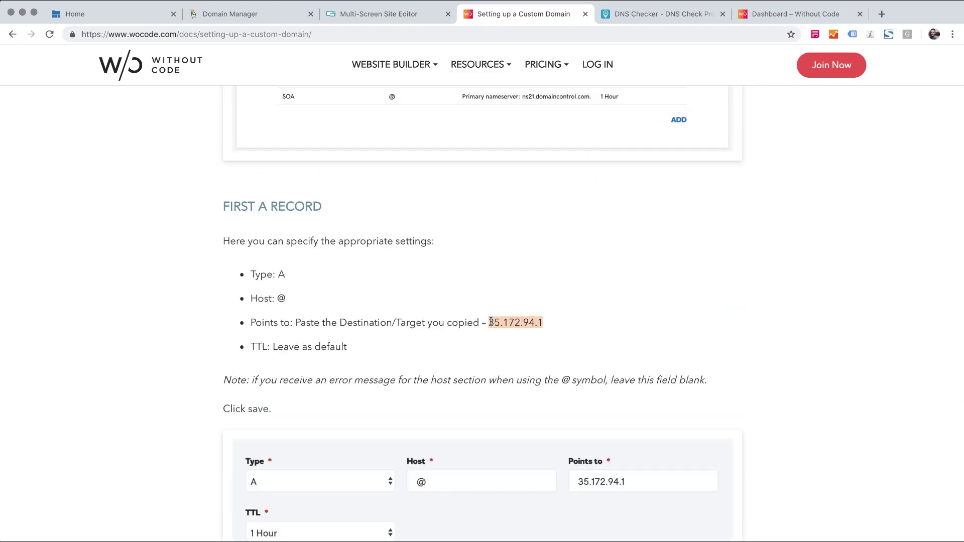
pyautogui.click(235, 14)
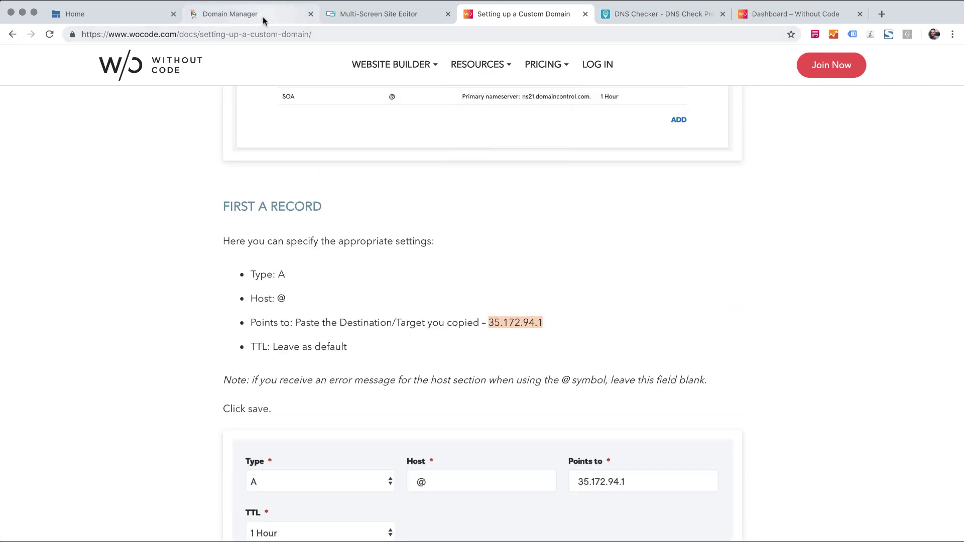
pyautogui.click(623, 319)
pyautogui.write('35.172.94.1')
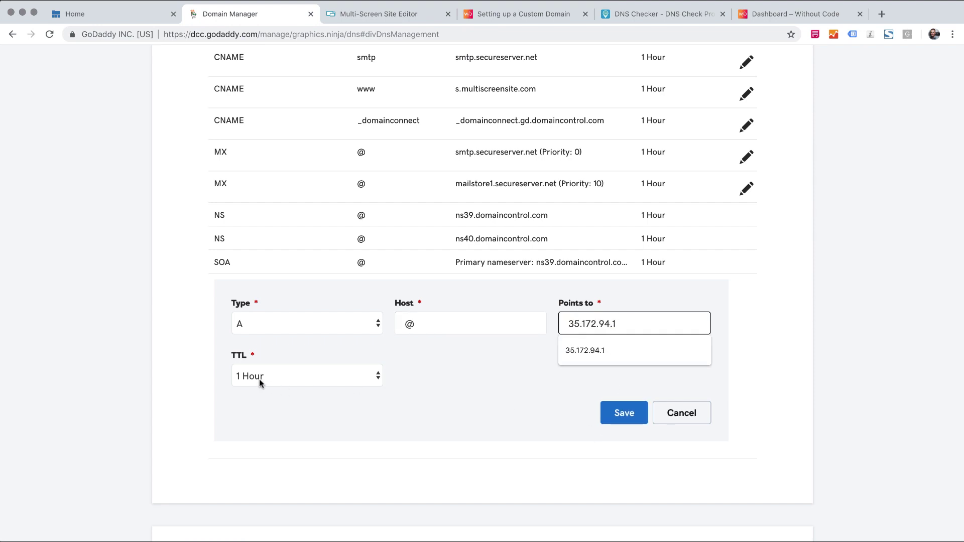
pyautogui.click(620, 414)
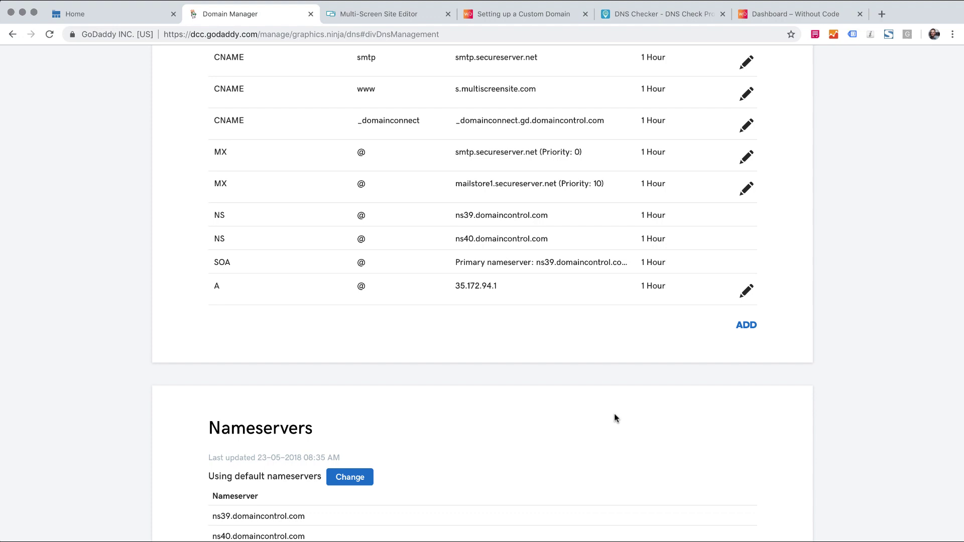
# Add another A record with host @ pointing to 100.24.208.97, copied from the guide
pyautogui.click(747, 325)
pyautogui.click(308, 353)
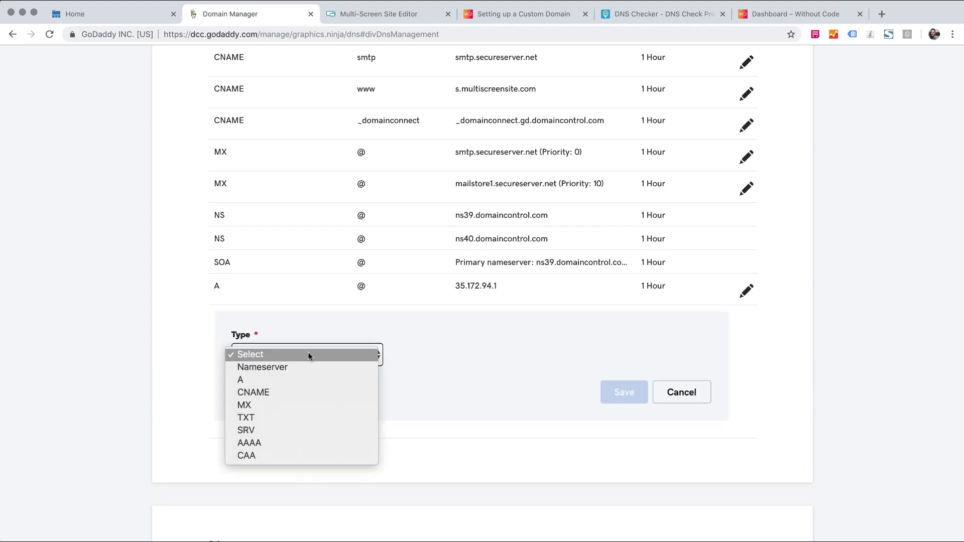
pyautogui.click(271, 381)
pyautogui.click(455, 353)
pyautogui.write('@')
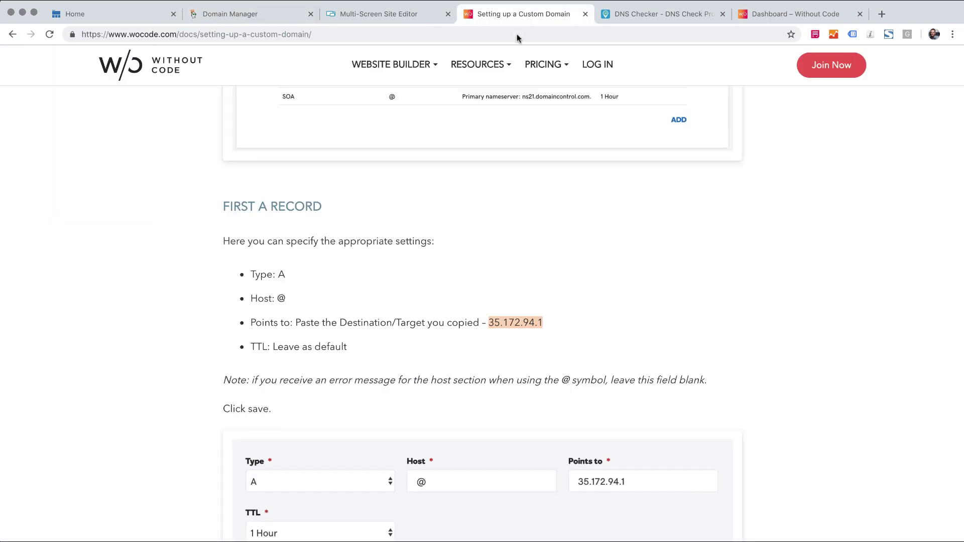
pyautogui.click(522, 14)
pyautogui.scroll(-7, 487, 287)
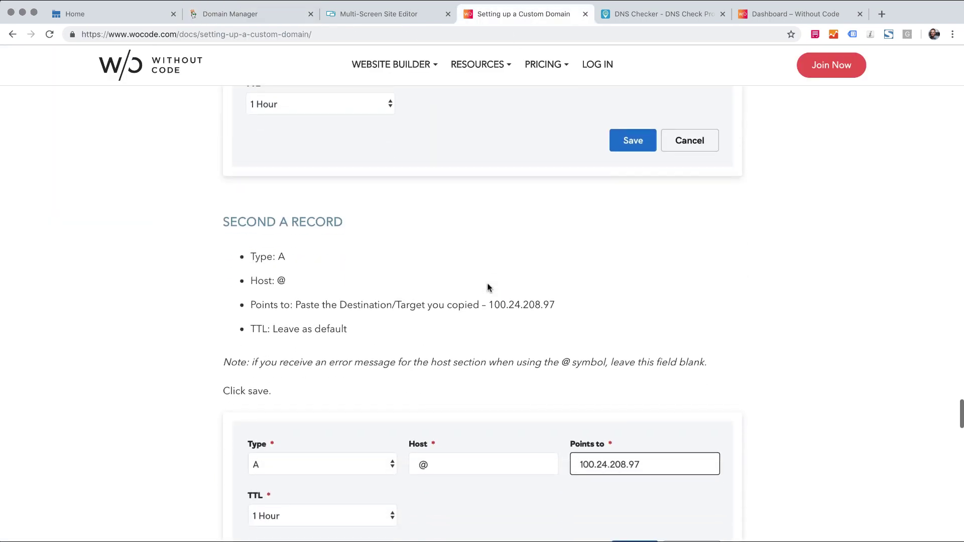
pyautogui.moveTo(555, 282); pyautogui.dragTo(491, 280)
pyautogui.press('super+c')
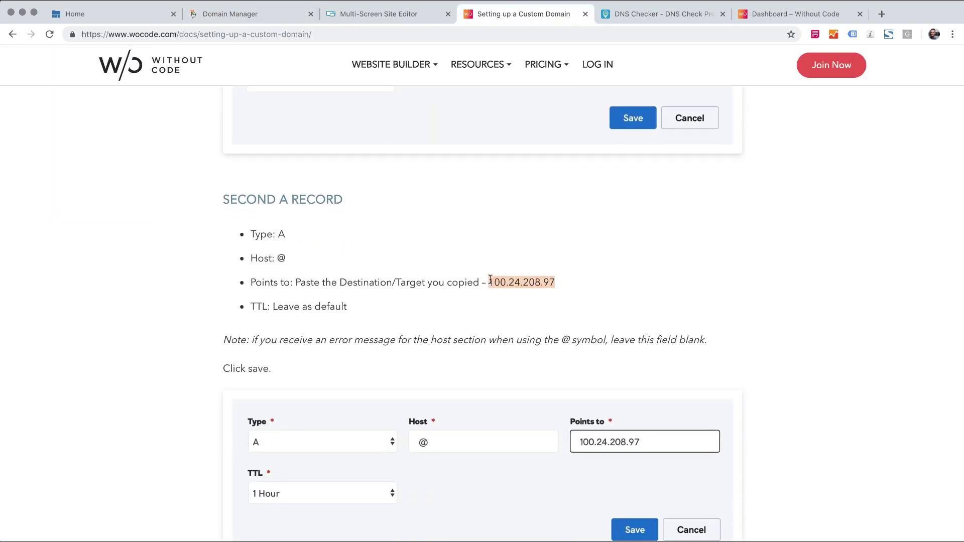
pyautogui.click(292, 18)
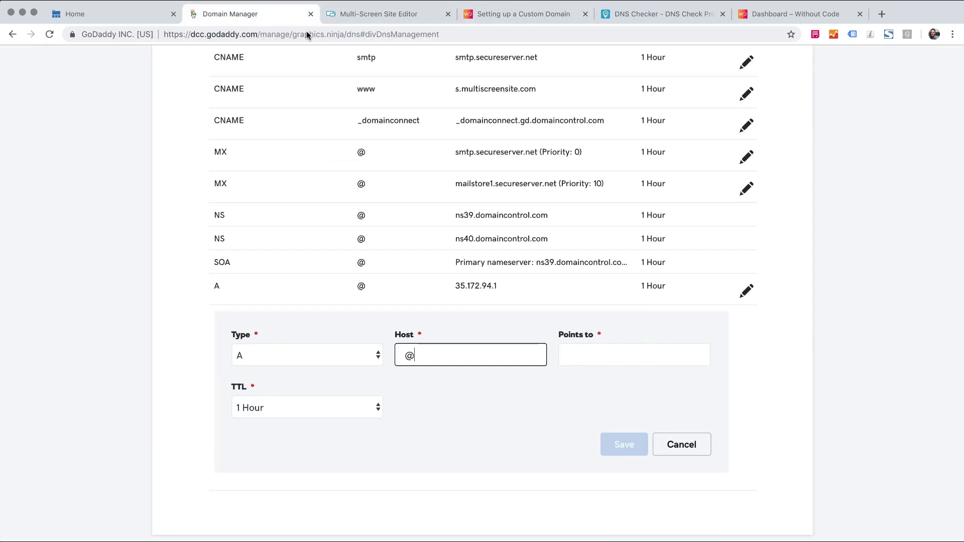
pyautogui.click(621, 358)
pyautogui.press('super+v')
pyautogui.click(624, 444)
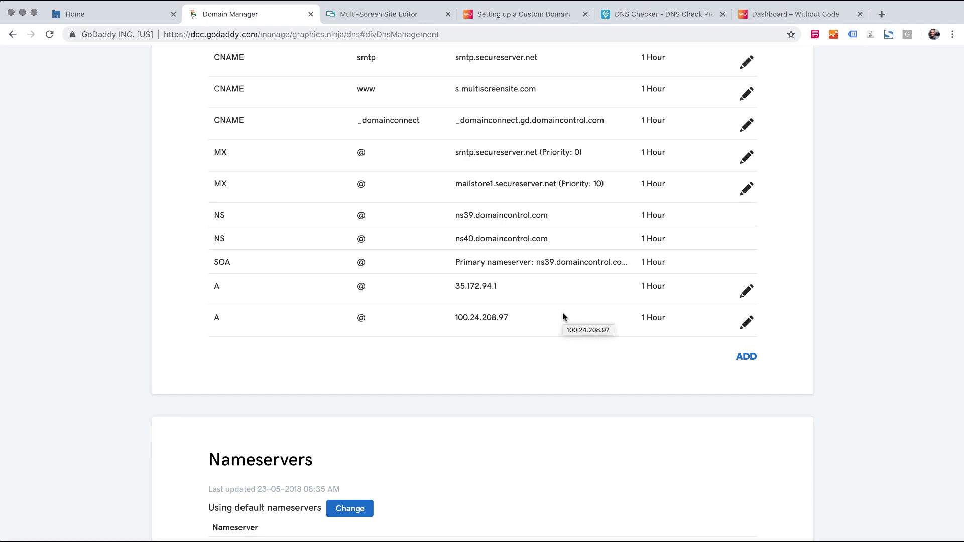
# Look up graphics.ninja's A records in DNS Checker, confirming 35.172.94.1 and 100.24.208.97 worldwide
pyautogui.click(640, 16)
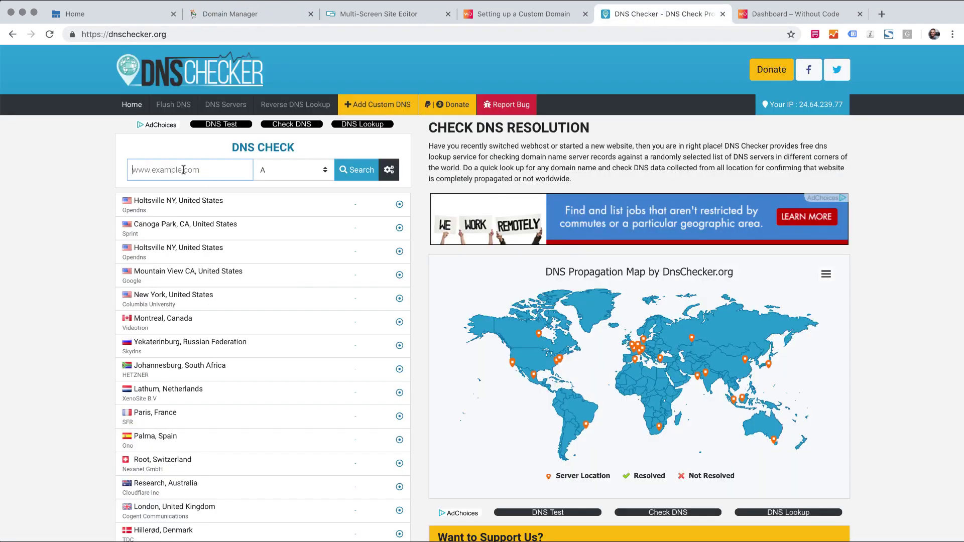
pyautogui.click(156, 172)
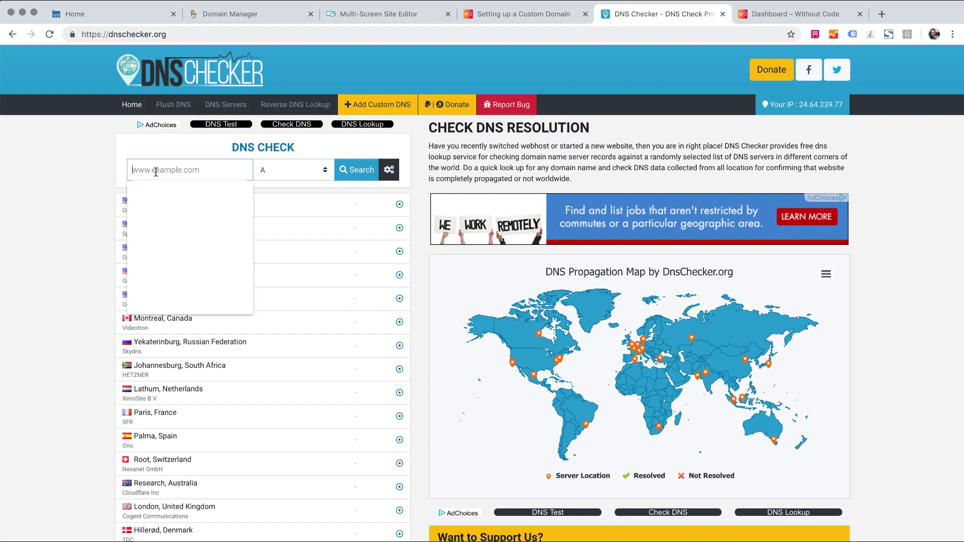
pyautogui.write('graphics.n')
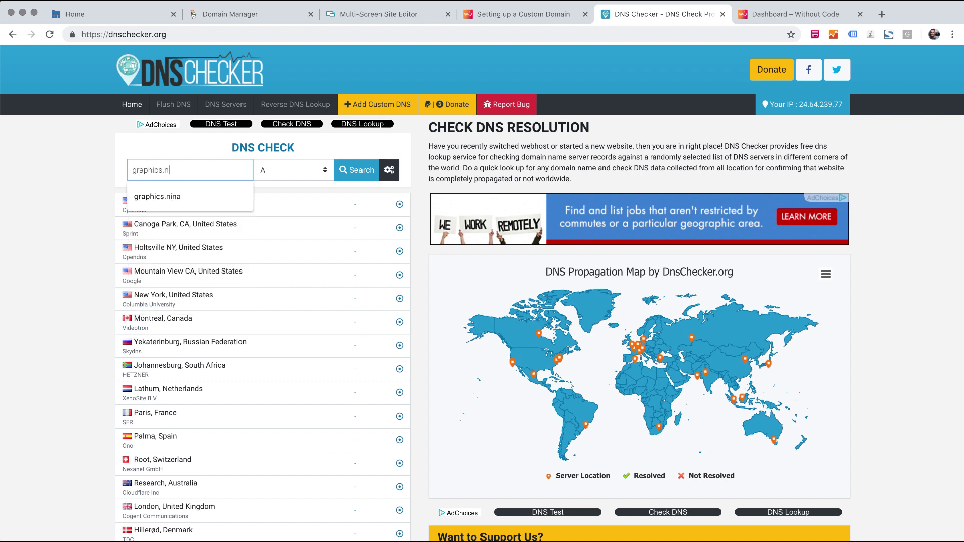
pyautogui.write('inja')
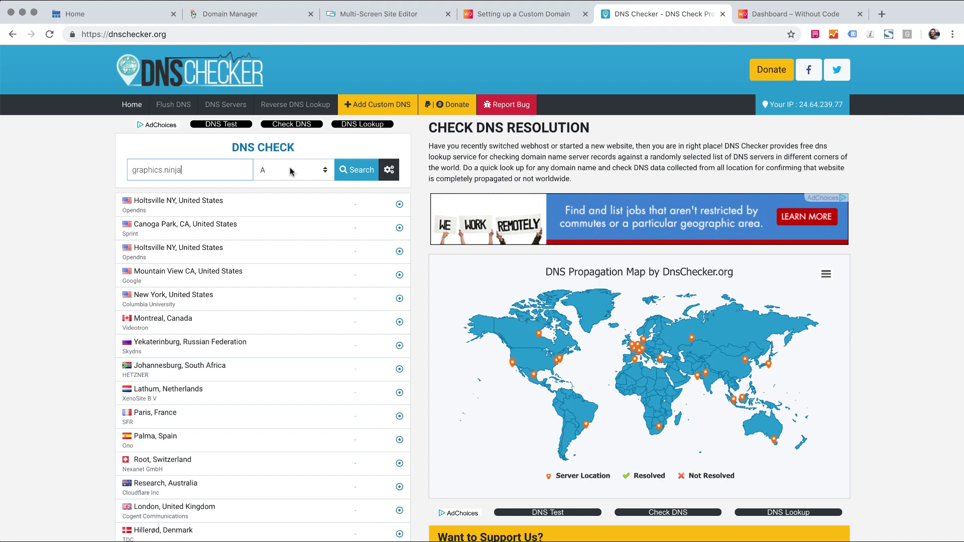
pyautogui.click(357, 174)
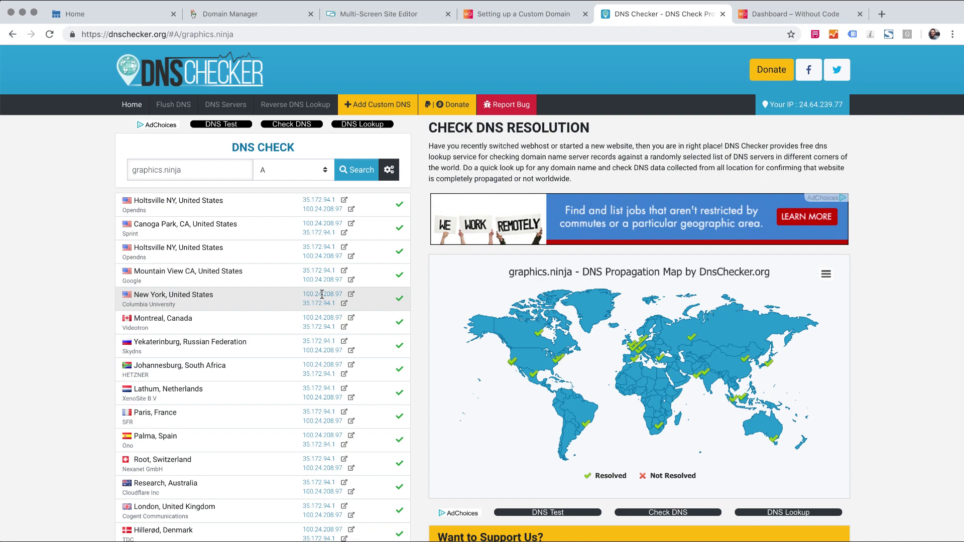
pyautogui.click(374, 15)
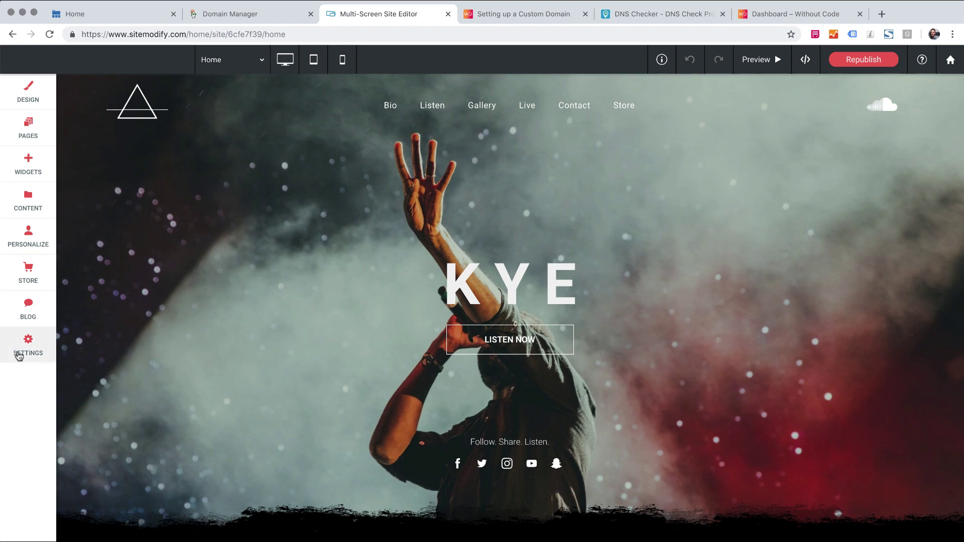
# Recreate the site's SSL certificate under Settings > Site SSL and close the confirmation
pyautogui.click(20, 349)
pyautogui.click(100, 175)
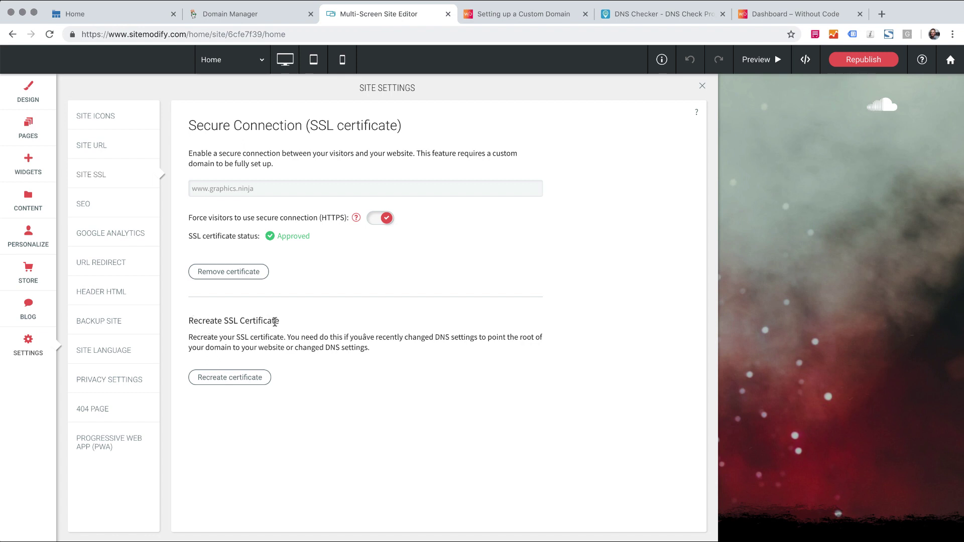
pyautogui.click(226, 379)
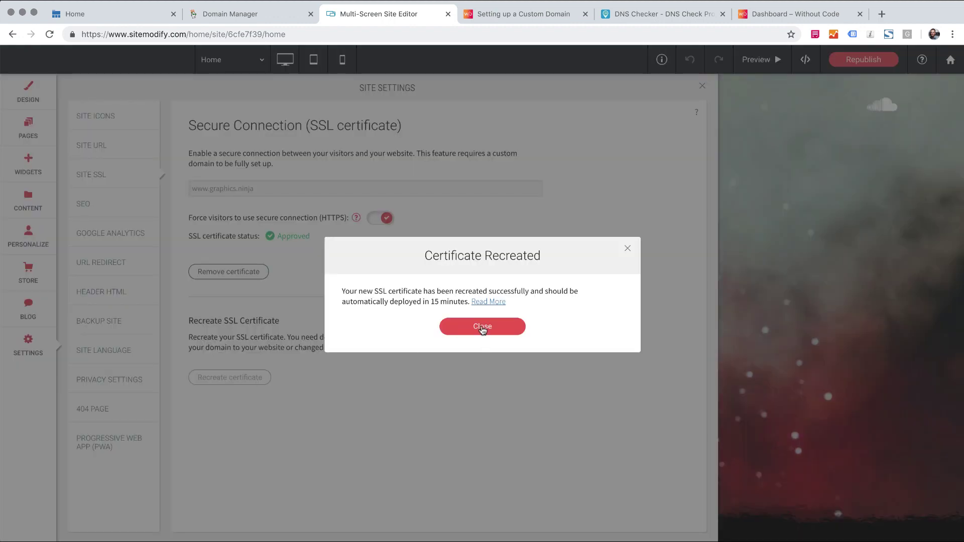
pyautogui.click(482, 327)
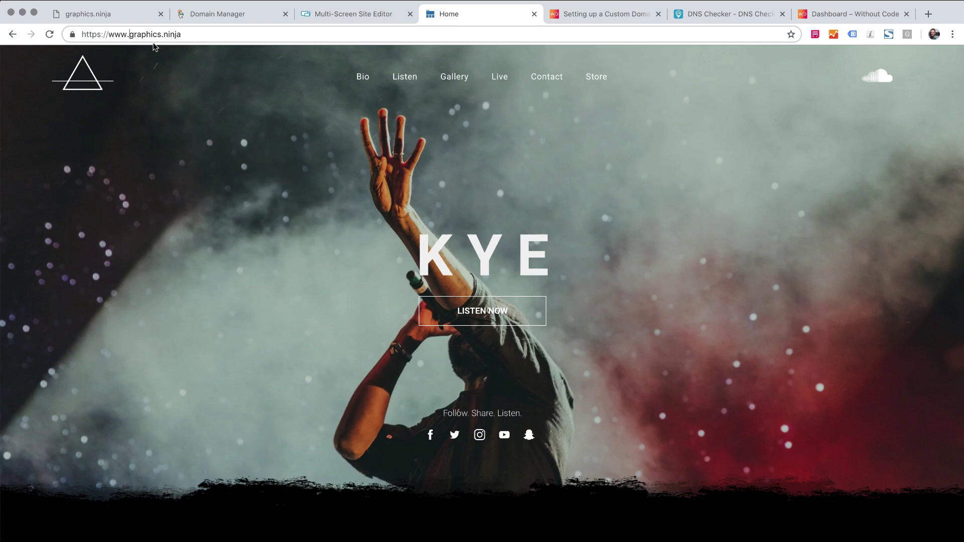
pyautogui.press('Return')
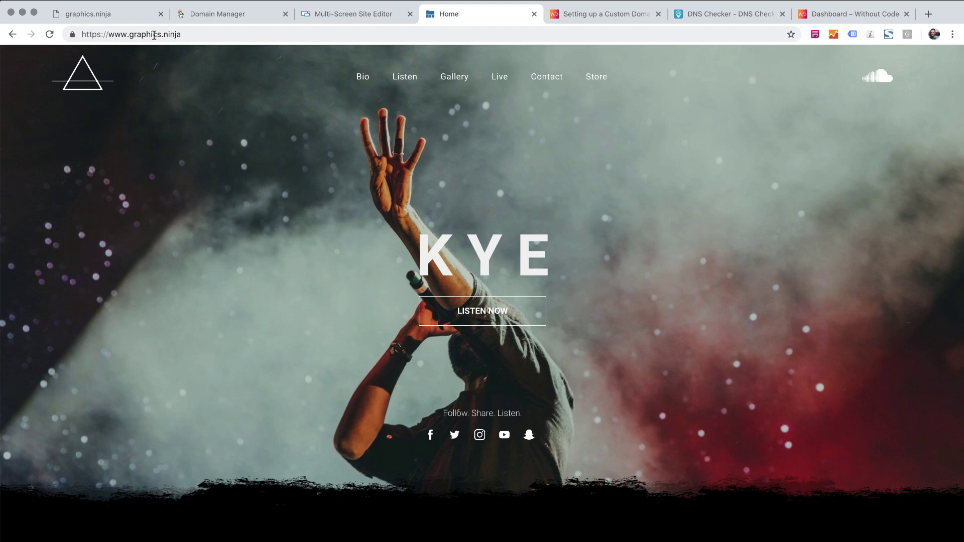
pyautogui.click(129, 35)
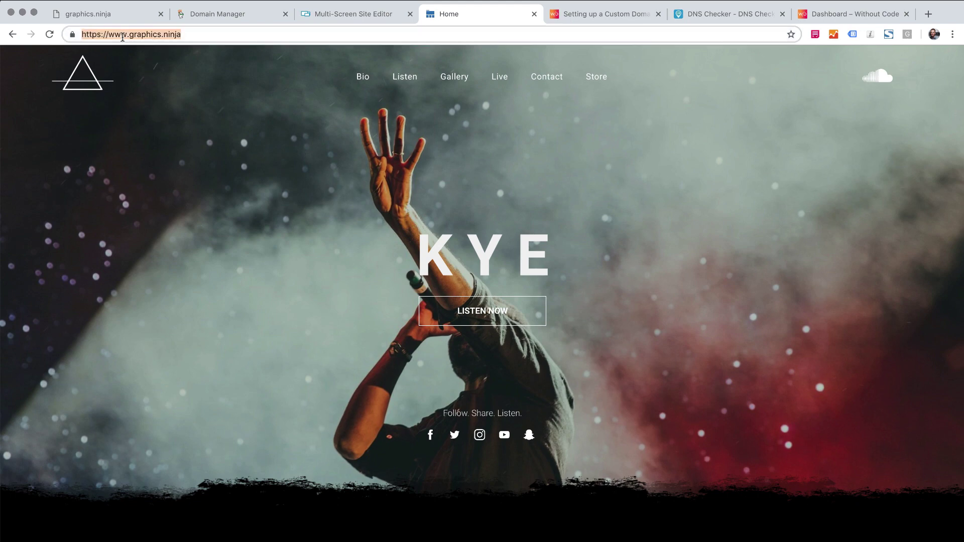
pyautogui.click(129, 35)
pyautogui.press('BackSpace')
pyautogui.press('BackSpace')
pyautogui.press('BackSpace')
pyautogui.press('BackSpace')
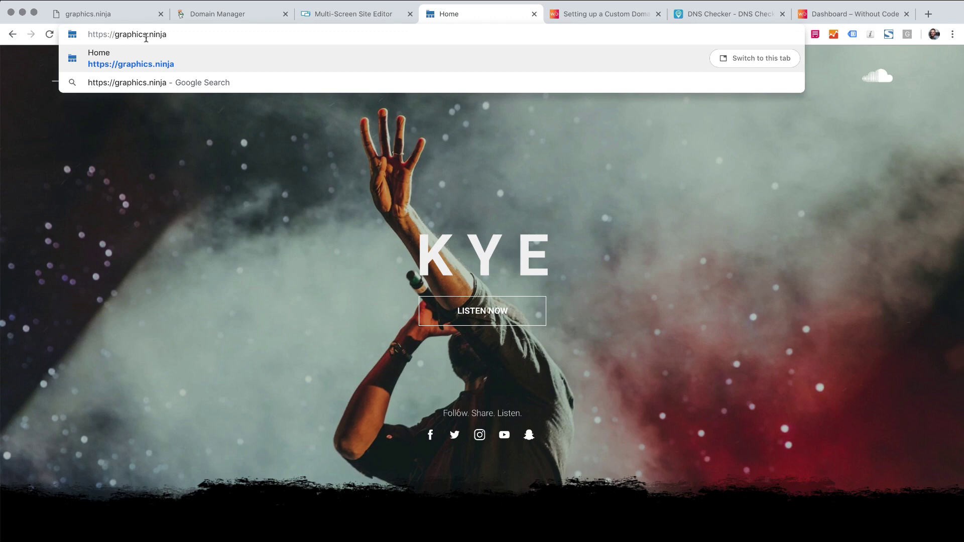
pyautogui.press('Return')
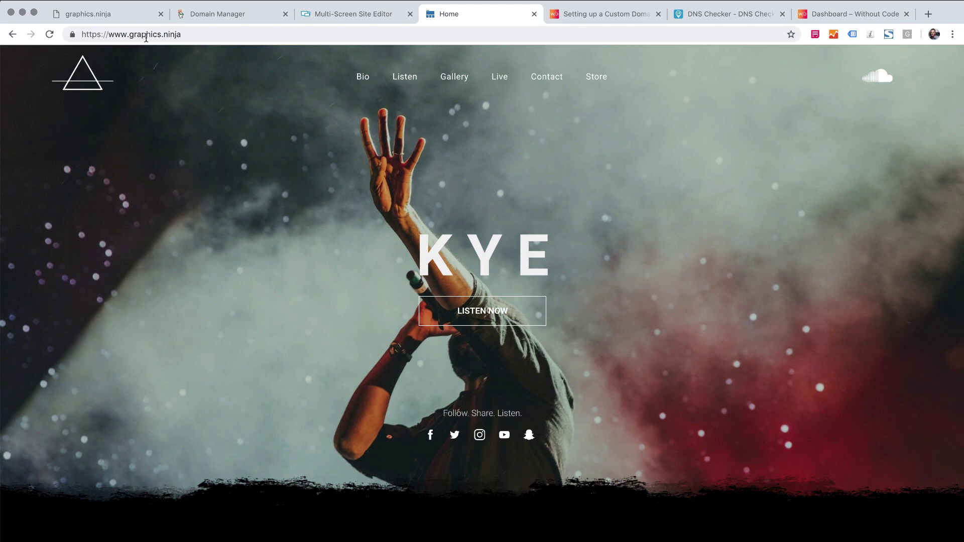
pyautogui.click(120, 38)
pyautogui.click(123, 39)
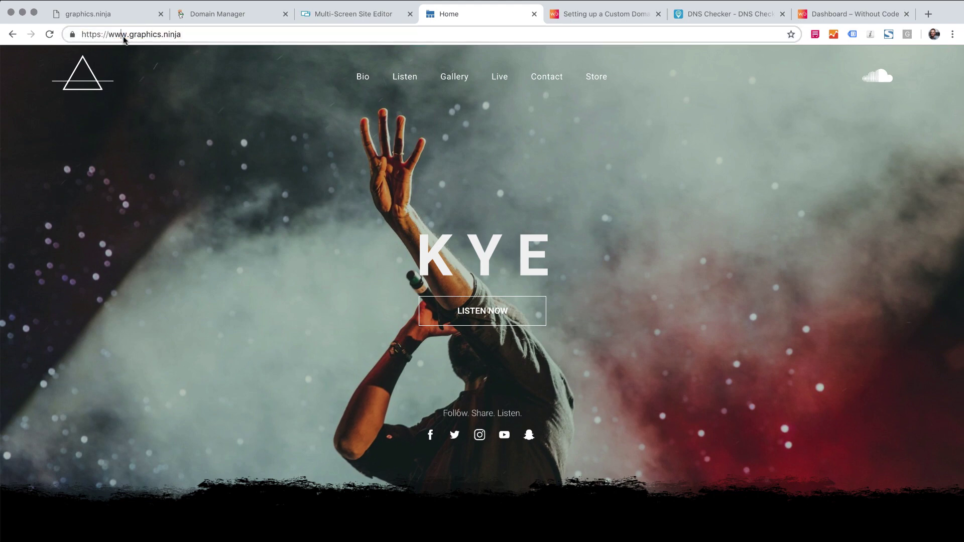
pyautogui.press('BackSpace')
pyautogui.press('BackSpace')
pyautogui.press('BackSpace')
pyautogui.press('BackSpace')
pyautogui.press('Return')
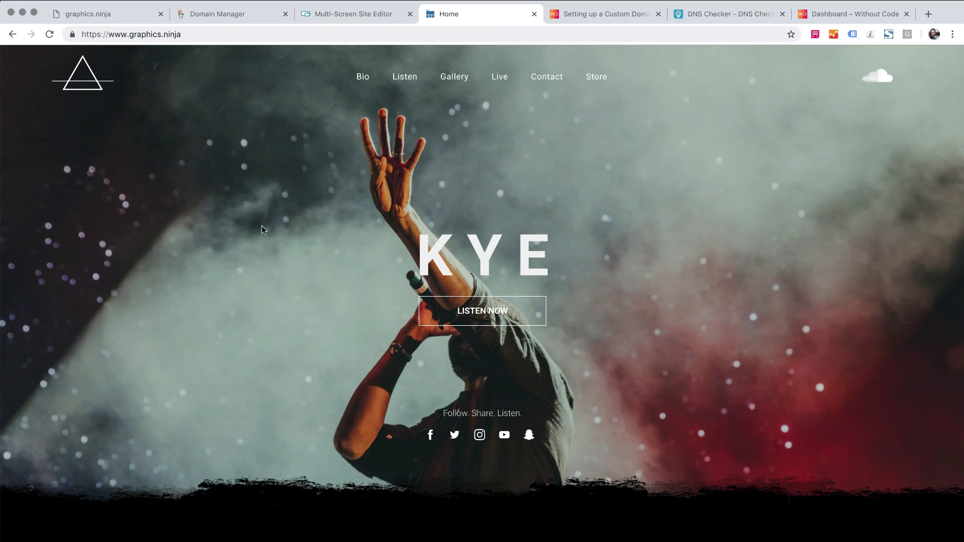
pyautogui.rightClick(267, 199)
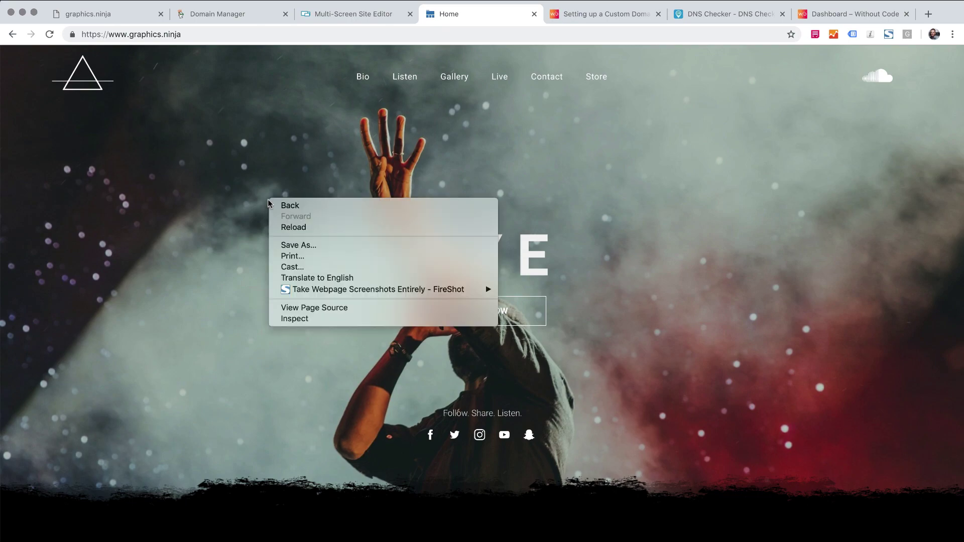
pyautogui.click(306, 308)
pyautogui.scroll(-10, 287, 261)
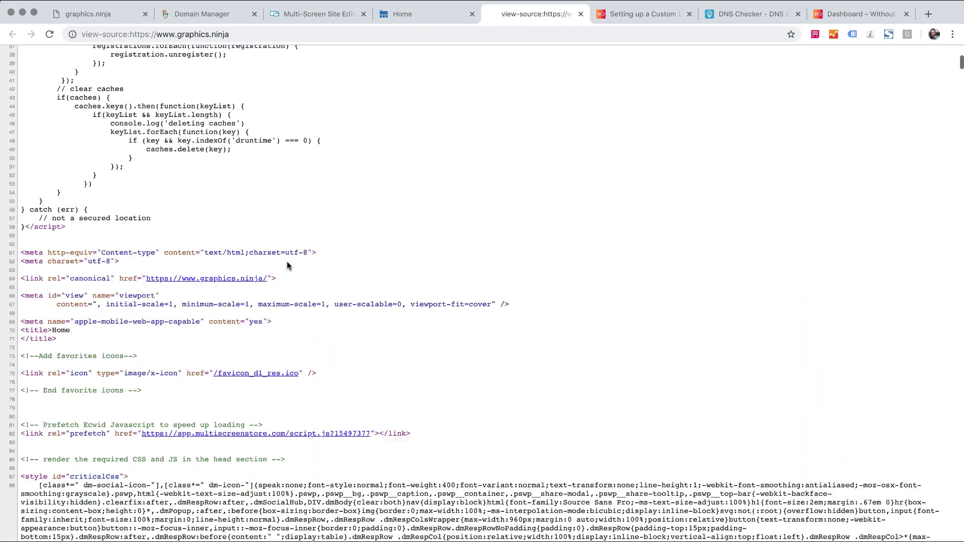
pyautogui.scroll(3, 287, 265)
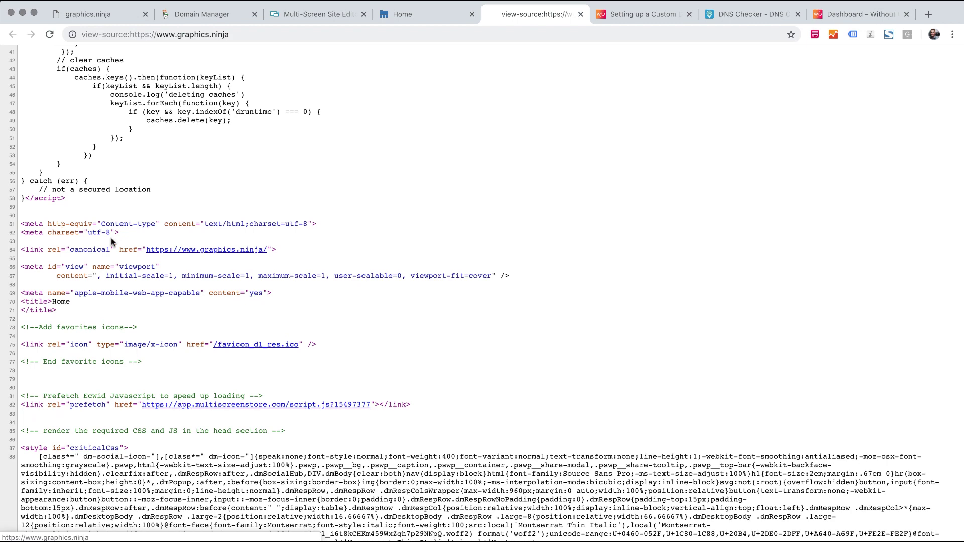
pyautogui.scroll(5, 110, 237)
pyautogui.hscroll(-5, 111, 242)
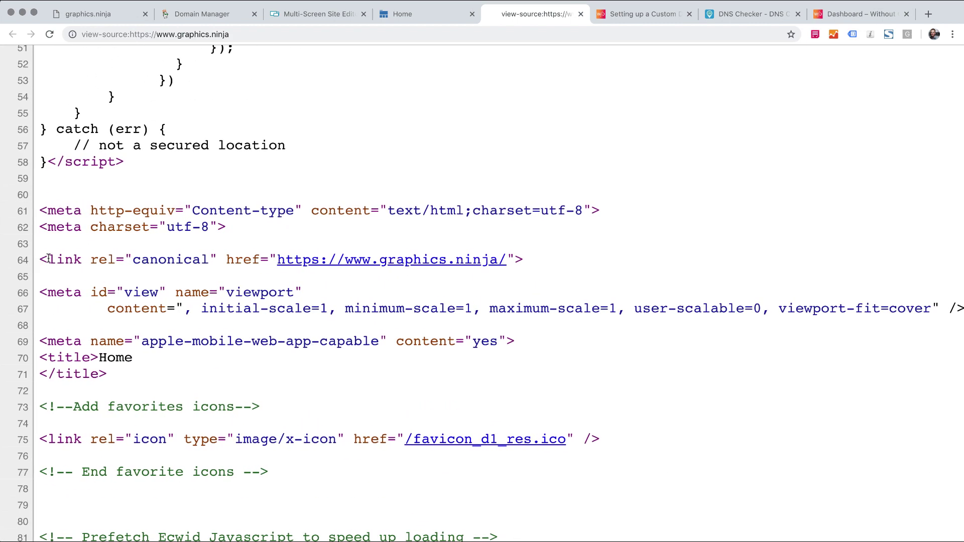
pyautogui.moveTo(41, 259); pyautogui.dragTo(536, 257)
pyautogui.click(536, 257)
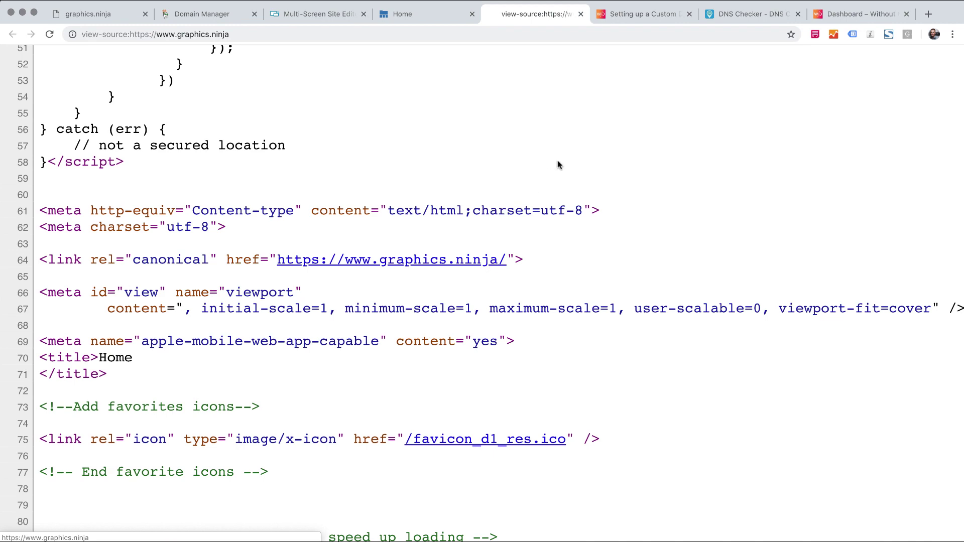
# Reset the source view zoom and return to the live KYE site, selecting its address
pyautogui.press('super+0')
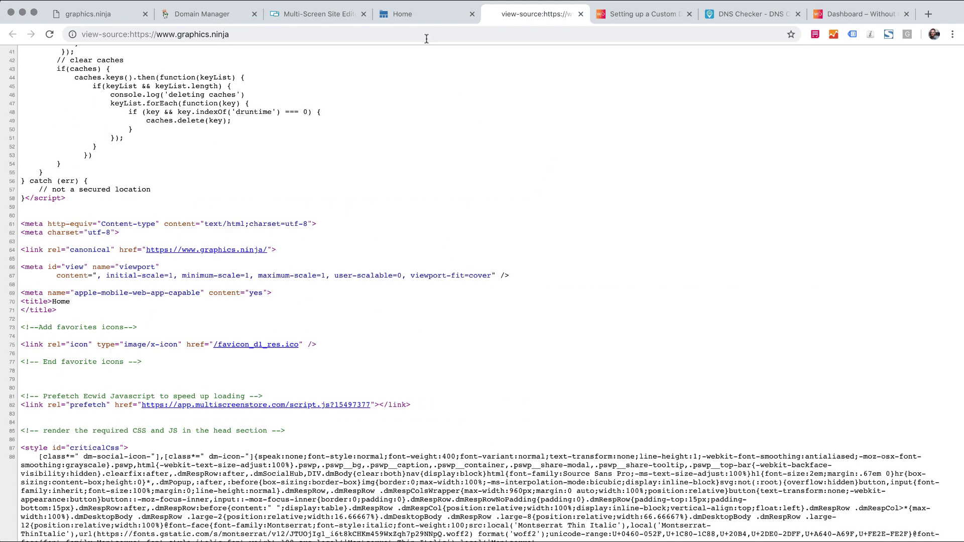
pyautogui.click(423, 21)
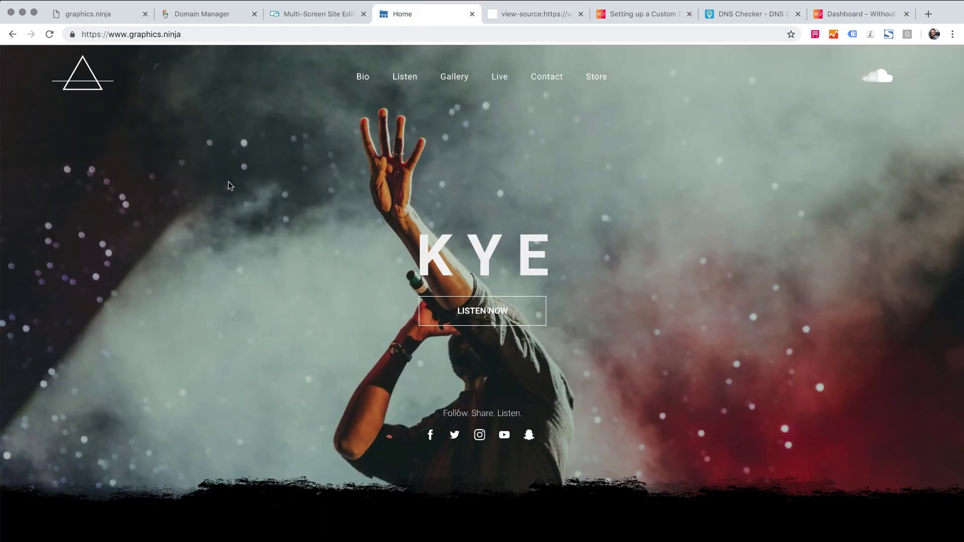
pyautogui.click(127, 35)
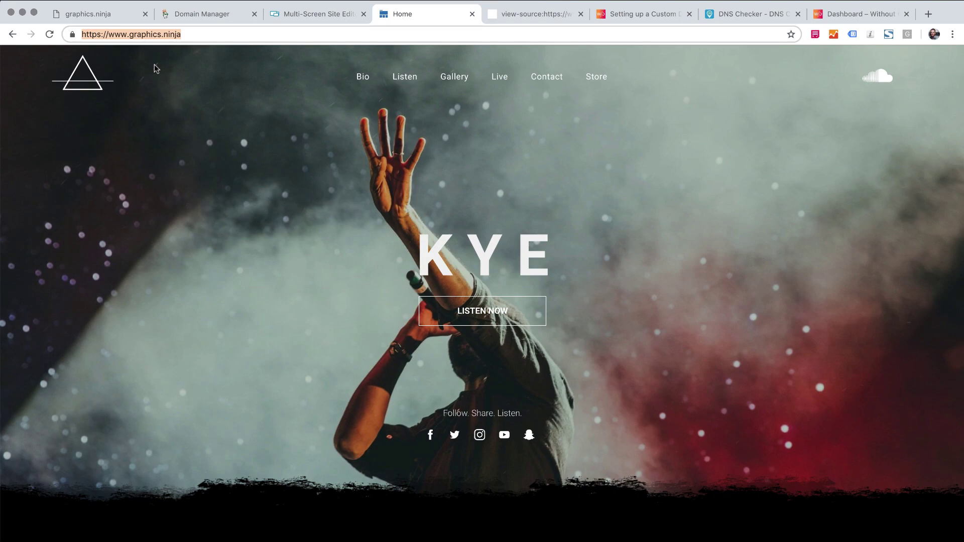
# Verify the two @ A records, 100.24.208.97 and 35.172.94.1, in the graphics.ninja Records table
pyautogui.click(192, 15)
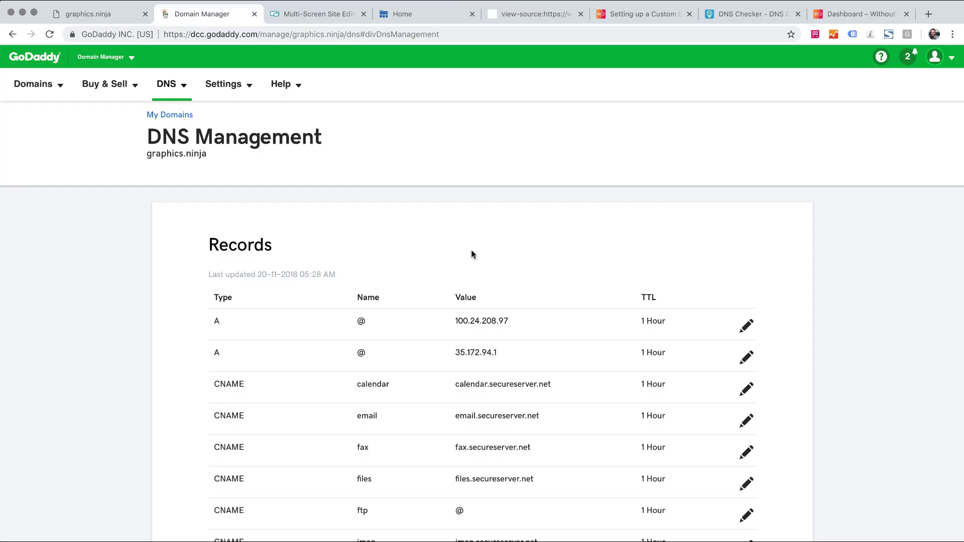
pyautogui.scroll(-1, 519, 273)
pyautogui.scroll(-3, 519, 271)
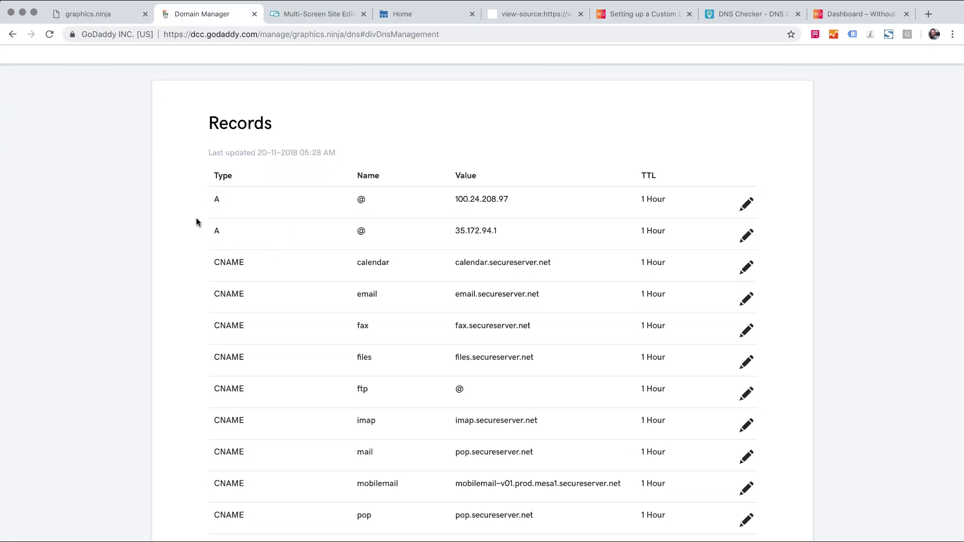
pyautogui.click(355, 200)
pyautogui.click(744, 15)
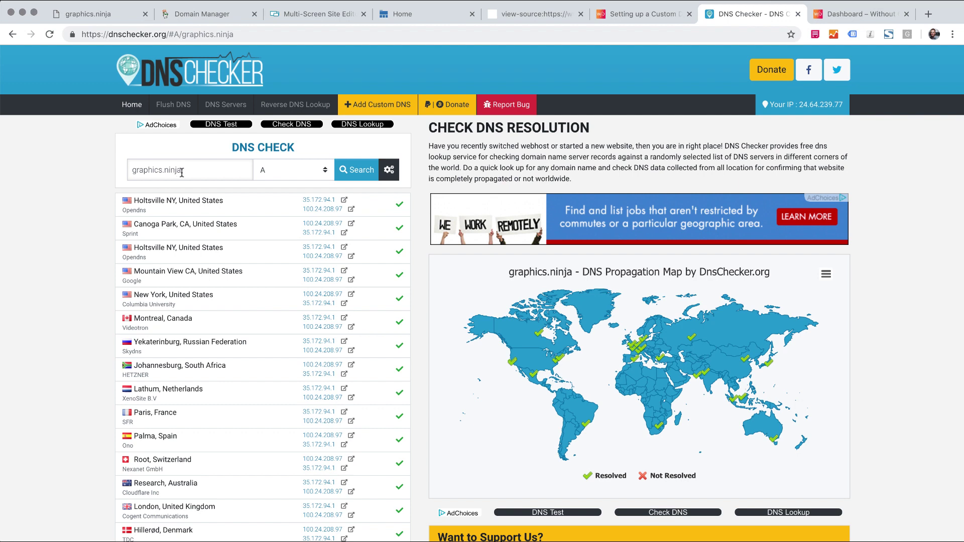
# Recheck the graphics.ninja A-record lookup showing 35.172.94.1 and 100.24.208.97 resolved worldwide
pyautogui.click(353, 175)
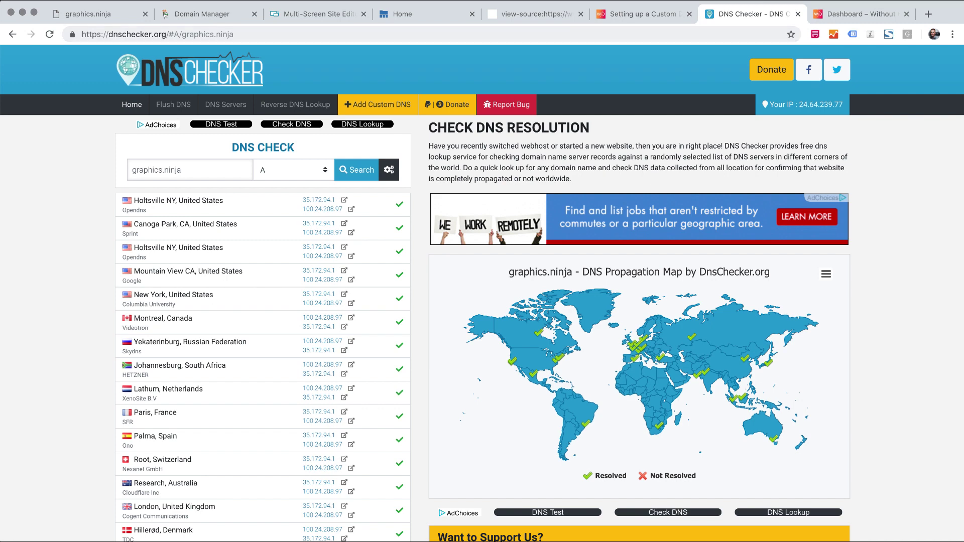
pyautogui.click(335, 14)
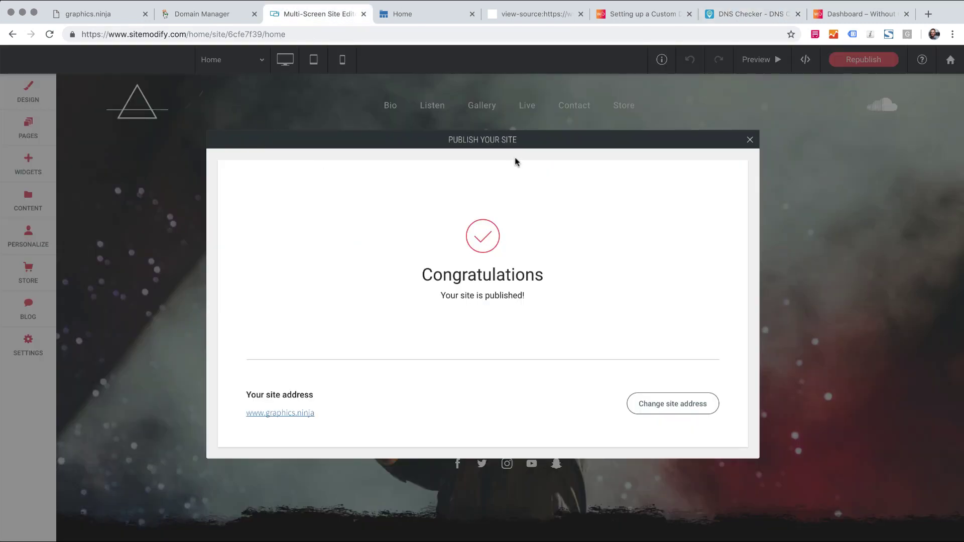
pyautogui.click(750, 142)
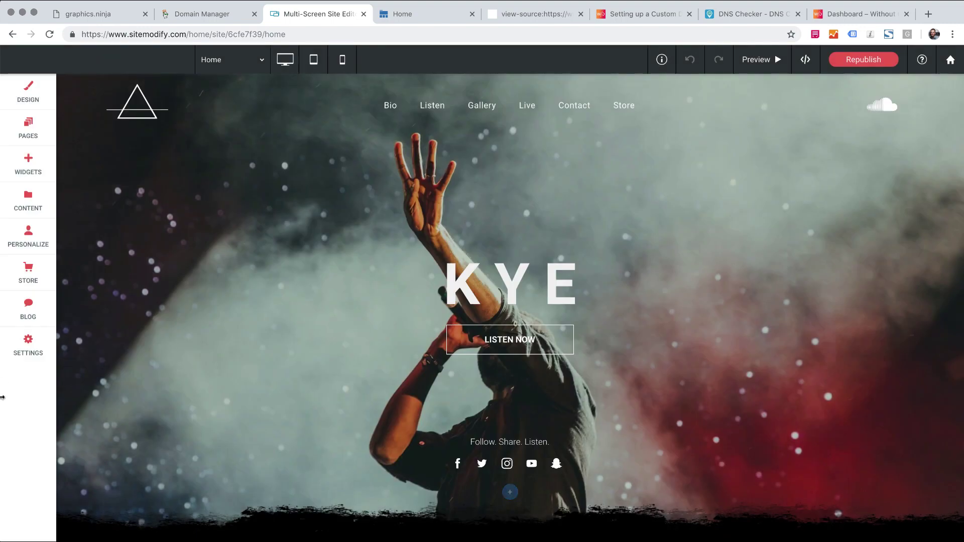
pyautogui.click(42, 355)
pyautogui.click(111, 179)
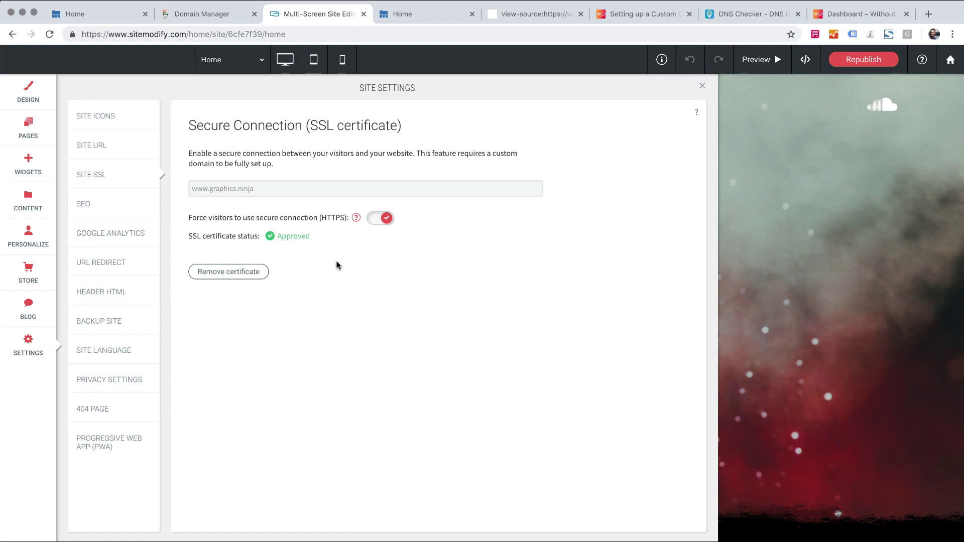
pyautogui.click(404, 14)
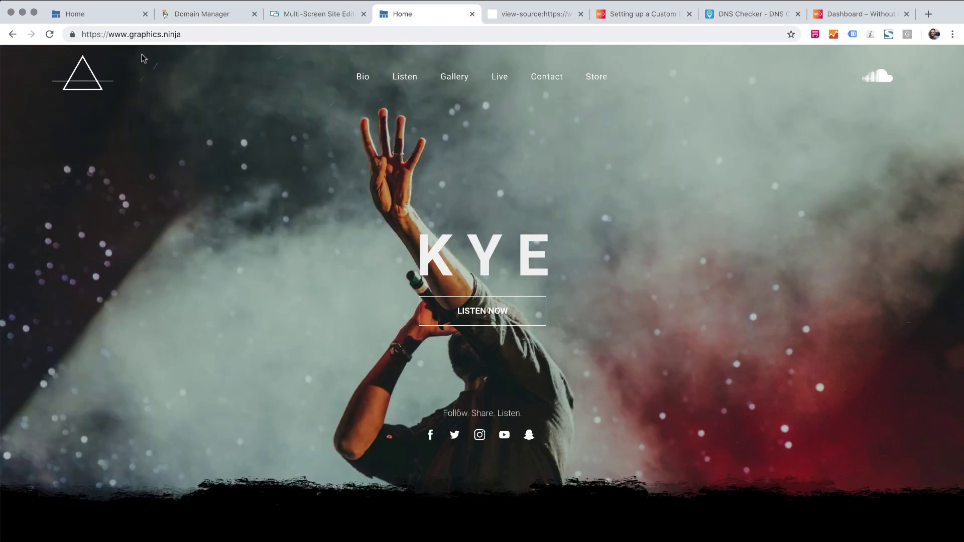